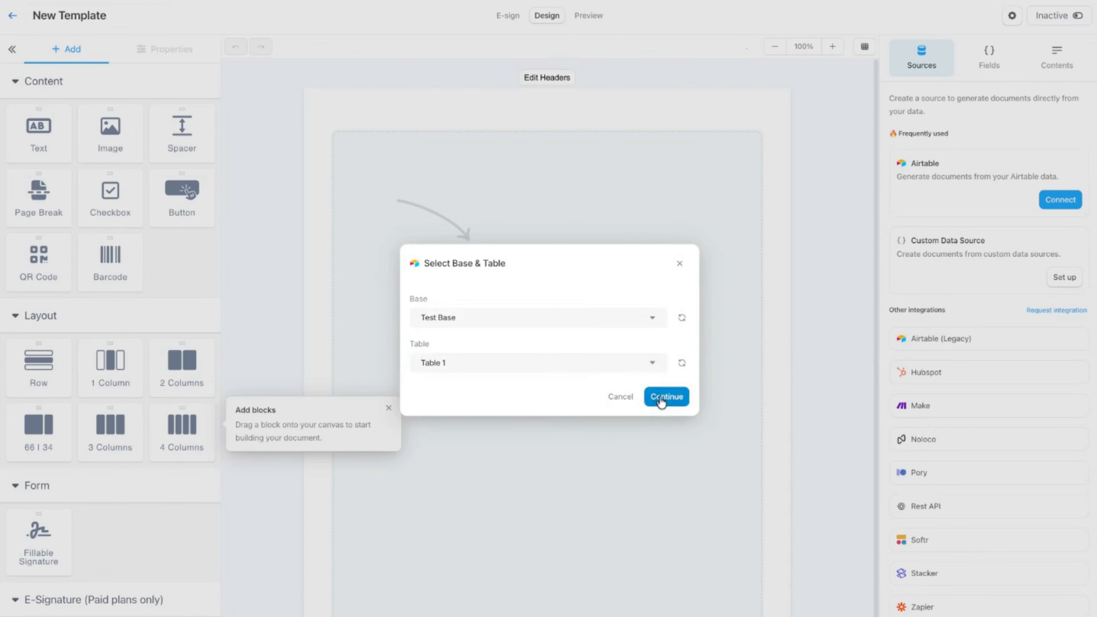
Connect Table 1 of Test Base as the data source with only the Images field, and dismiss the introductory tips.
{"action": "left_click", "coordinate": [663, 396]}
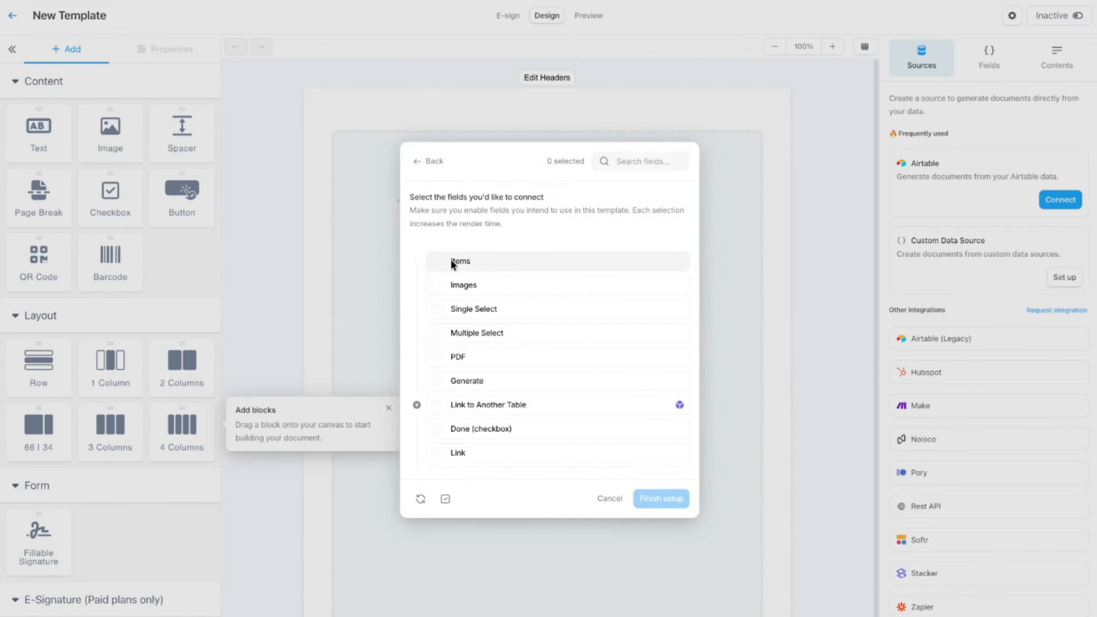
{"action": "left_click", "coordinate": [437, 286]}
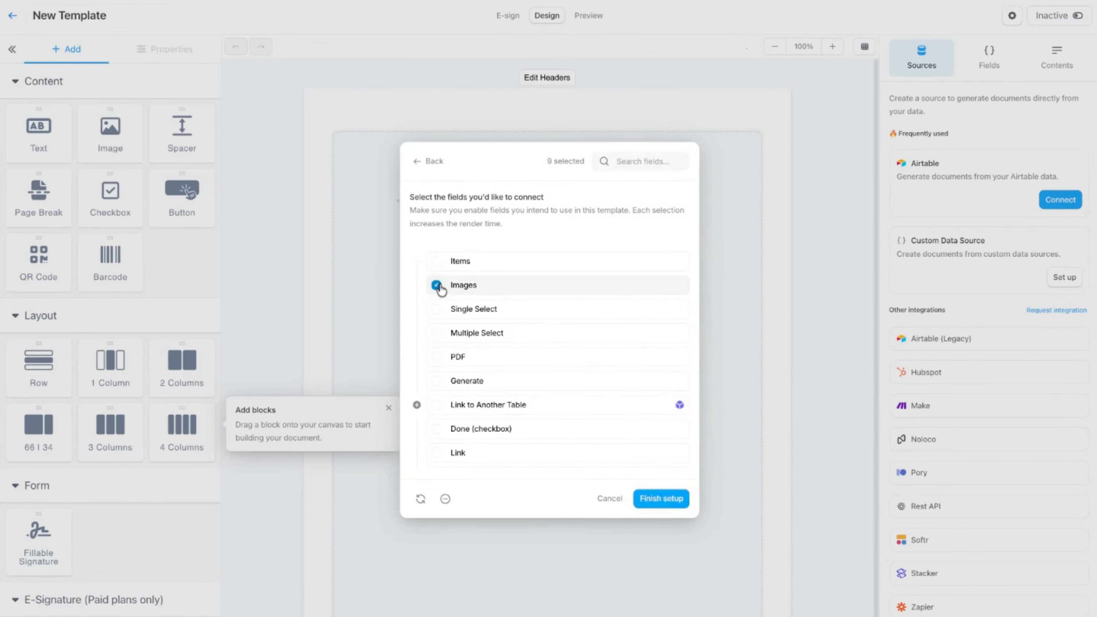
{"action": "left_click", "coordinate": [663, 499]}
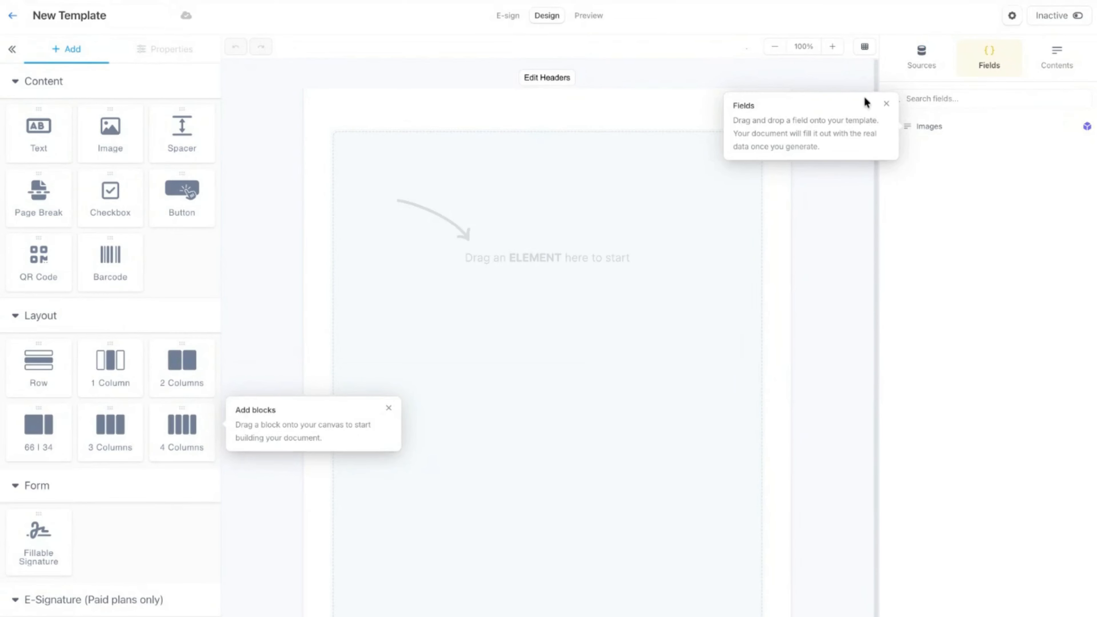
{"action": "left_click", "coordinate": [889, 103]}
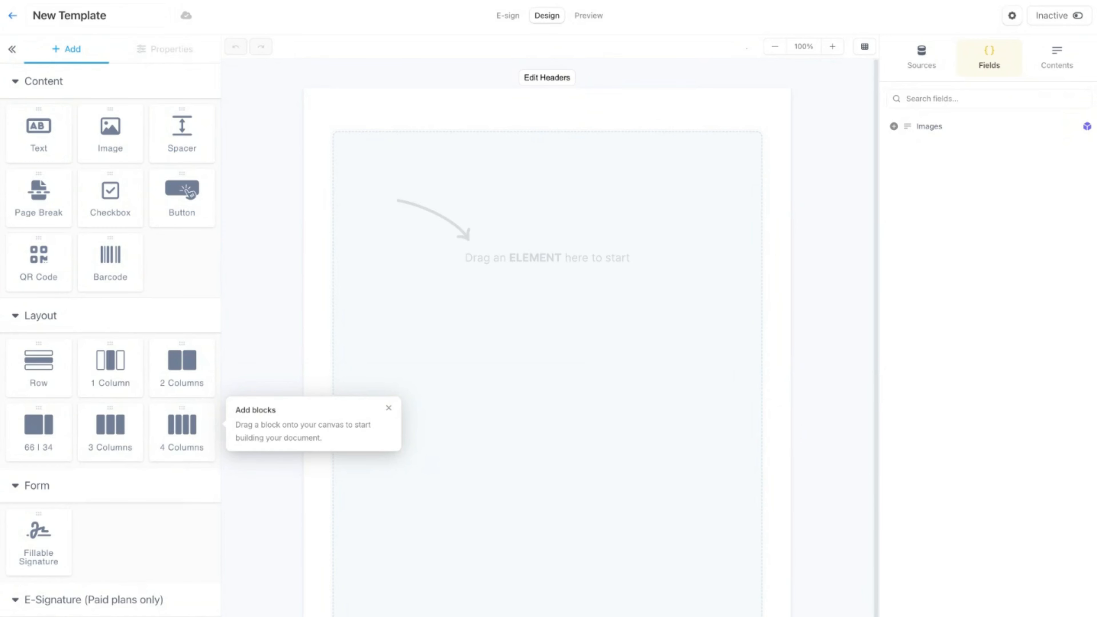
{"action": "left_click", "coordinate": [389, 408]}
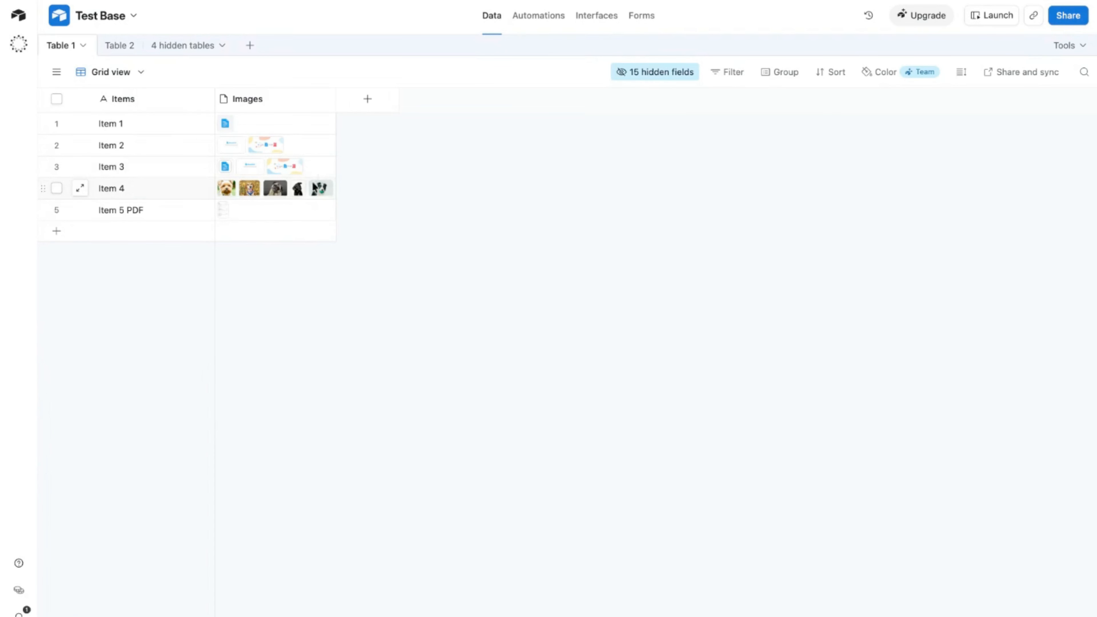
Switch to the Airtable base and examine the attachments in the Images field of Item 4.
{"action": "left_click", "coordinate": [324, 190]}
{"action": "left_click", "coordinate": [325, 186]}
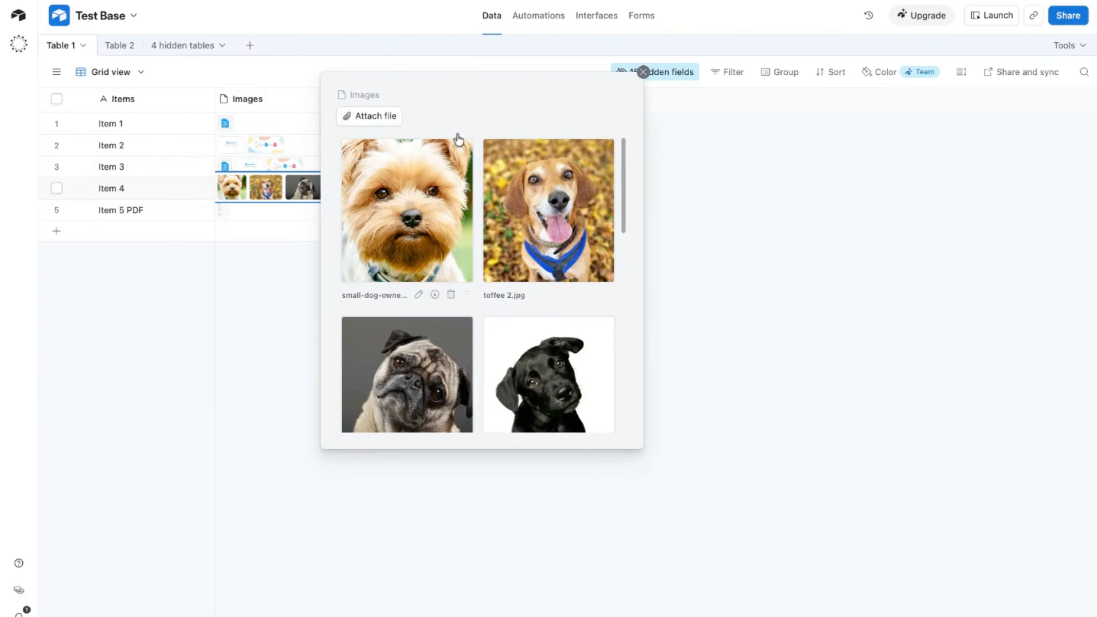
{"action": "left_click_drag", "start_coordinate": [627, 161], "coordinate": [632, 96]}
{"action": "left_click", "coordinate": [643, 72]}
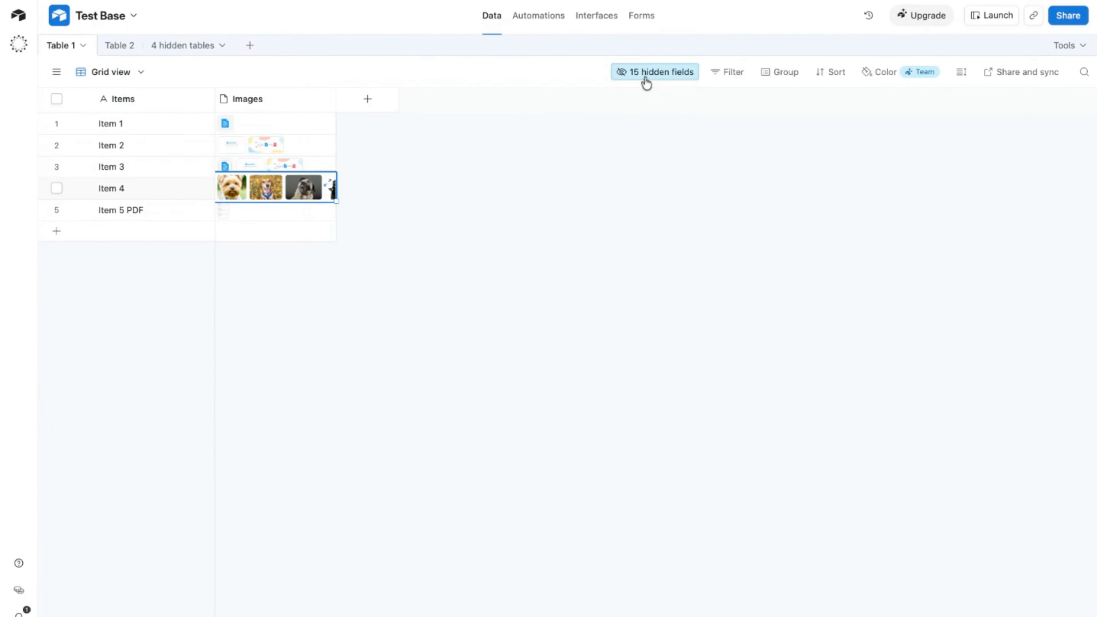
{"action": "left_click", "coordinate": [329, 182]}
{"action": "left_click_drag", "start_coordinate": [625, 166], "coordinate": [636, 87]}
{"action": "left_click", "coordinate": [643, 72]}
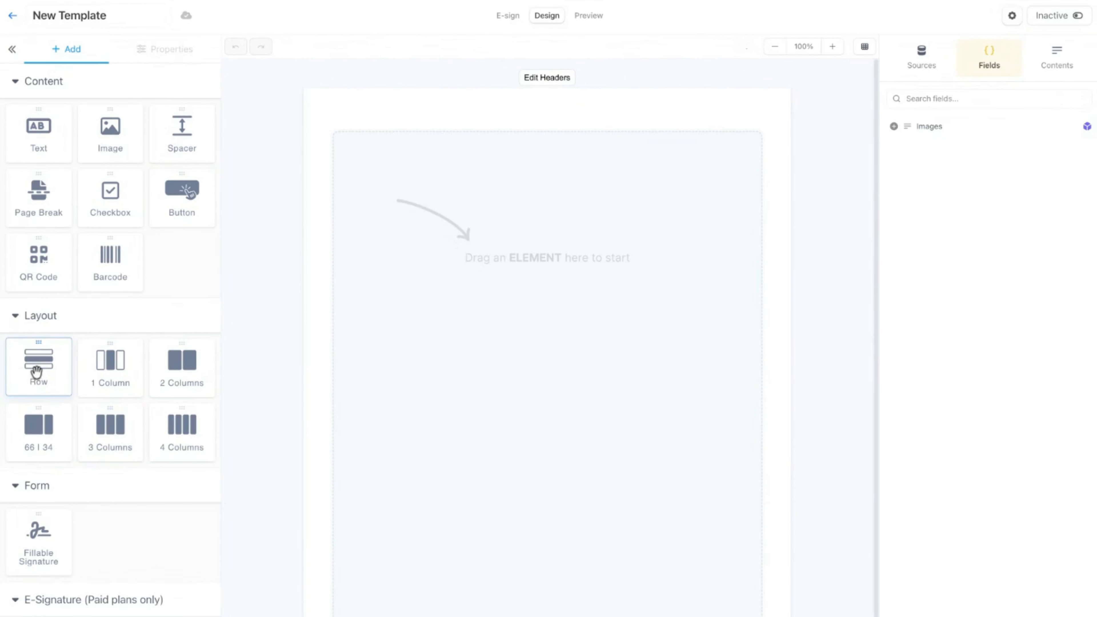
In the template, insert an image element, make it a dynamic field and map it to Images.url.
{"action": "left_click", "coordinate": [124, 142]}
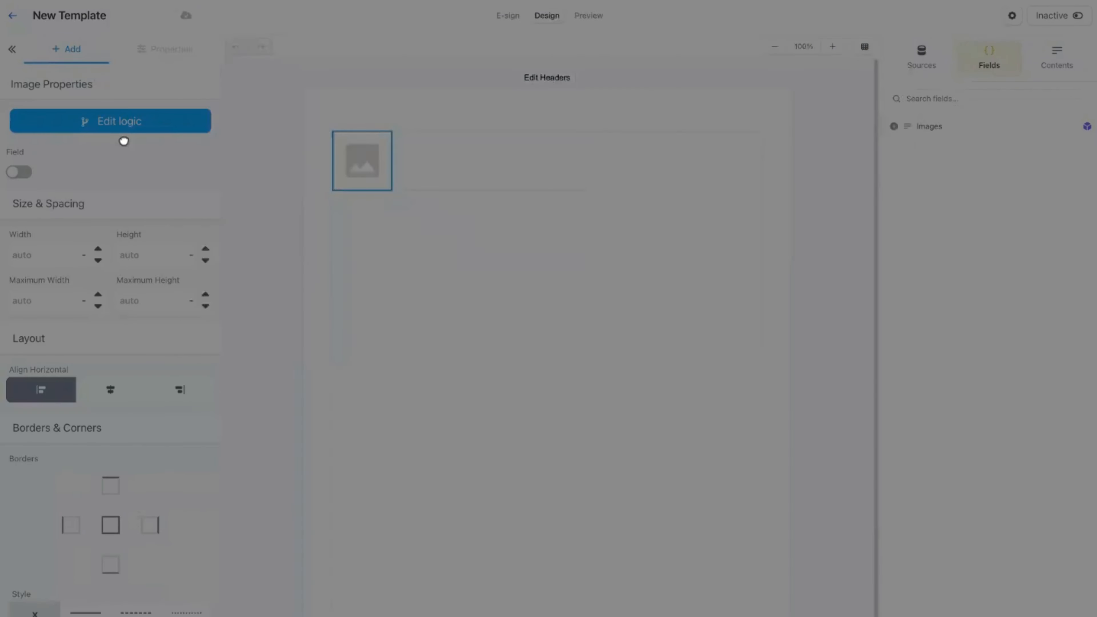
{"action": "double_click", "coordinate": [260, 211]}
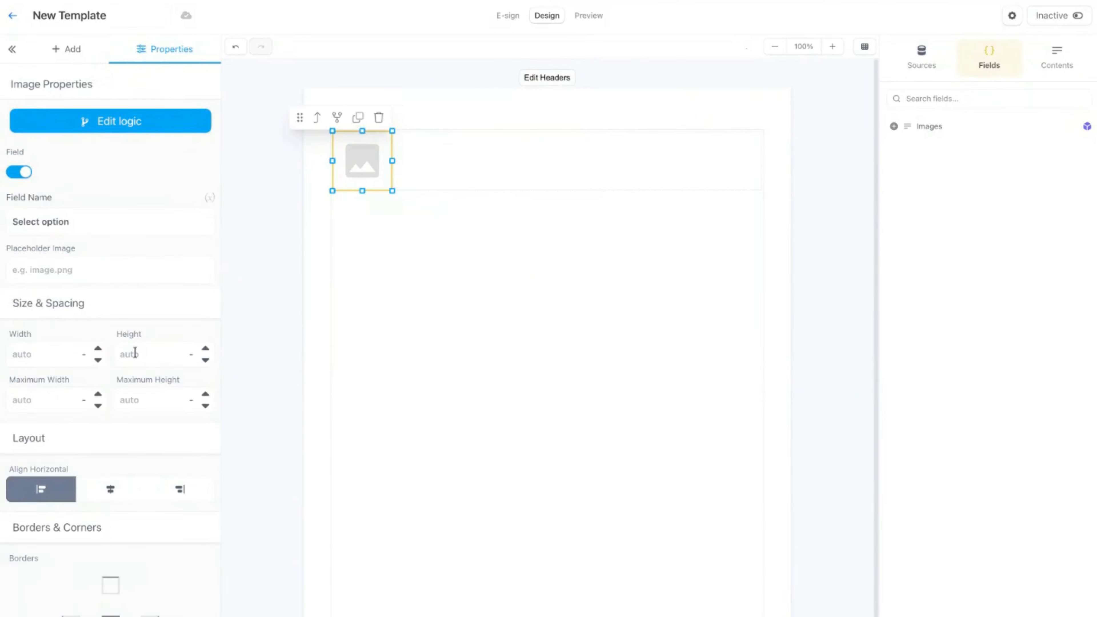
{"action": "left_click", "coordinate": [75, 224]}
{"action": "left_click", "coordinate": [69, 350]}
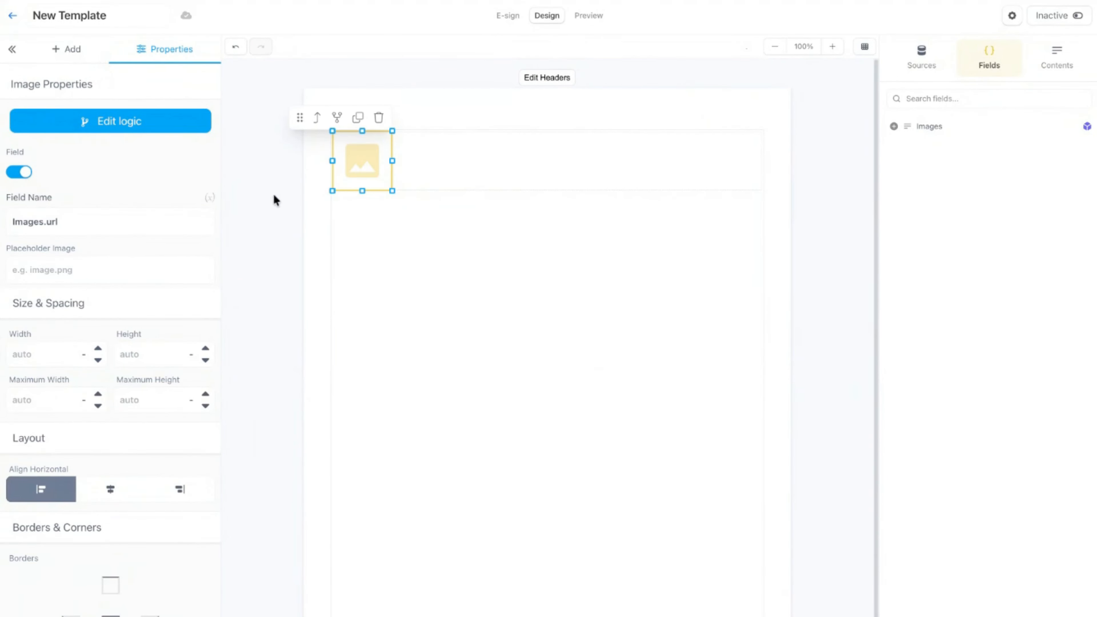
Preview the document with Item 4's data, then return to the template design.
{"action": "left_click", "coordinate": [550, 179]}
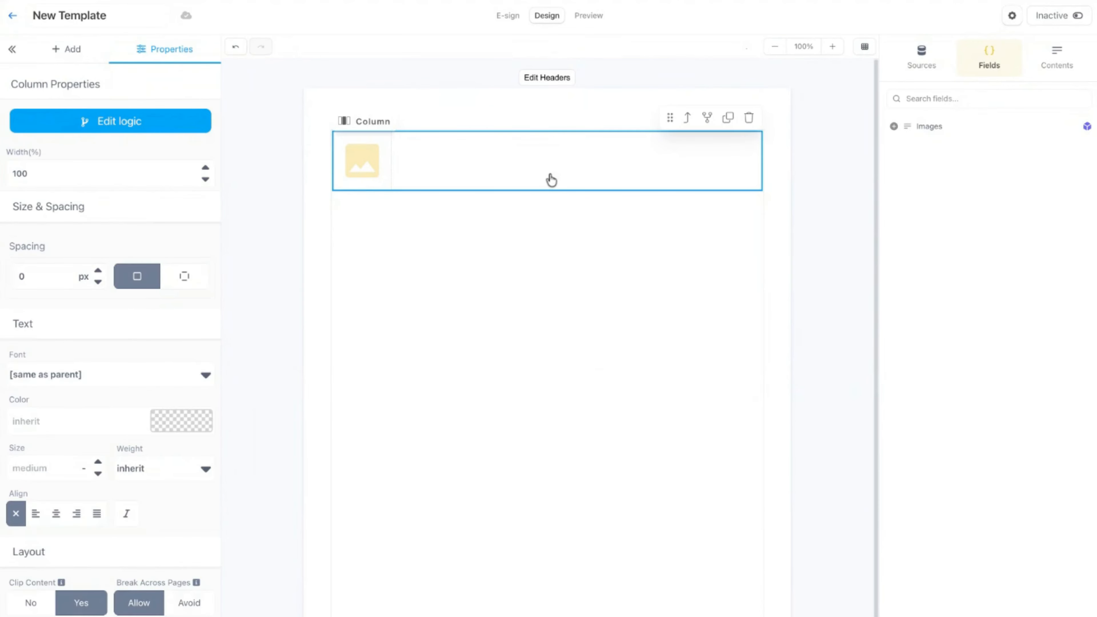
{"action": "left_click", "coordinate": [571, 85]}
{"action": "left_click", "coordinate": [589, 17]}
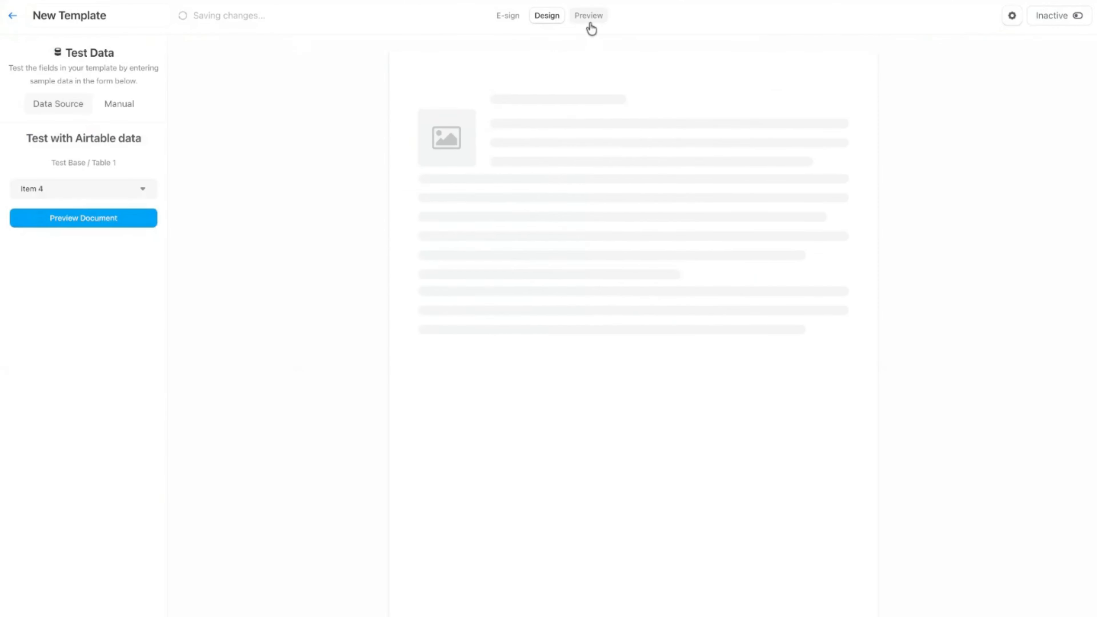
{"action": "left_click", "coordinate": [116, 221]}
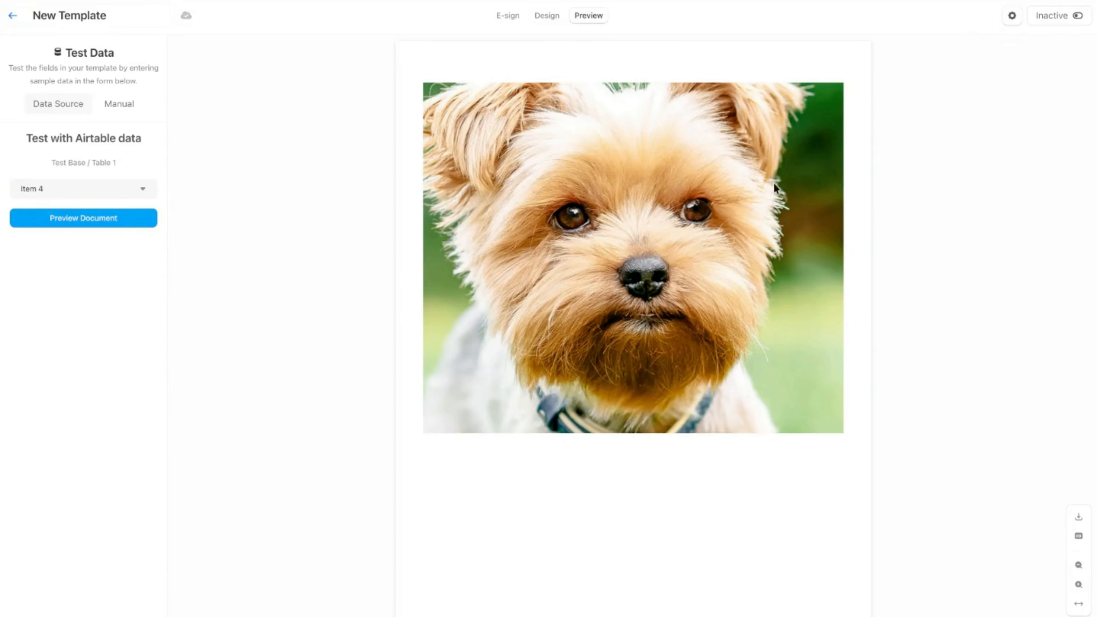
{"action": "left_click", "coordinate": [549, 18]}
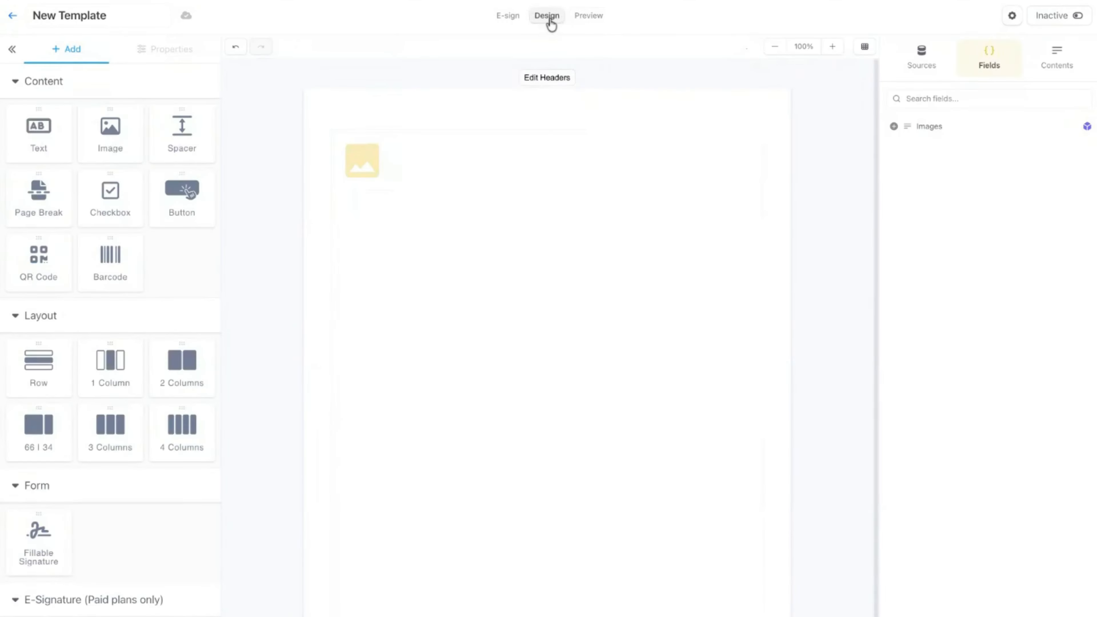
Set the row containing the image to repeat for each item in the Images list.
{"action": "left_click", "coordinate": [492, 164]}
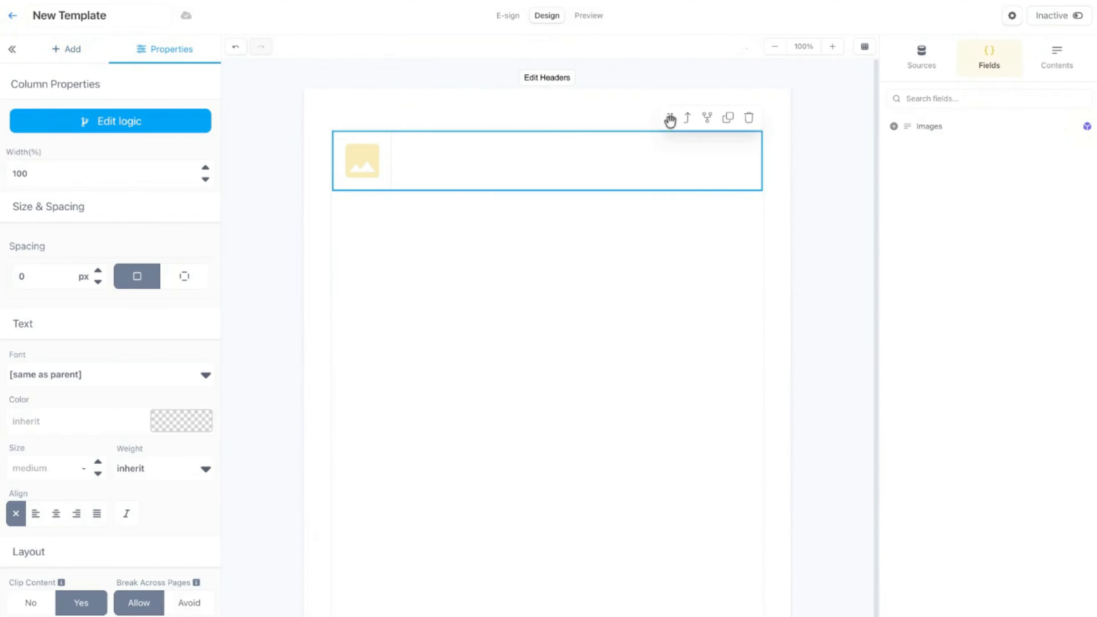
{"action": "left_click", "coordinate": [685, 119]}
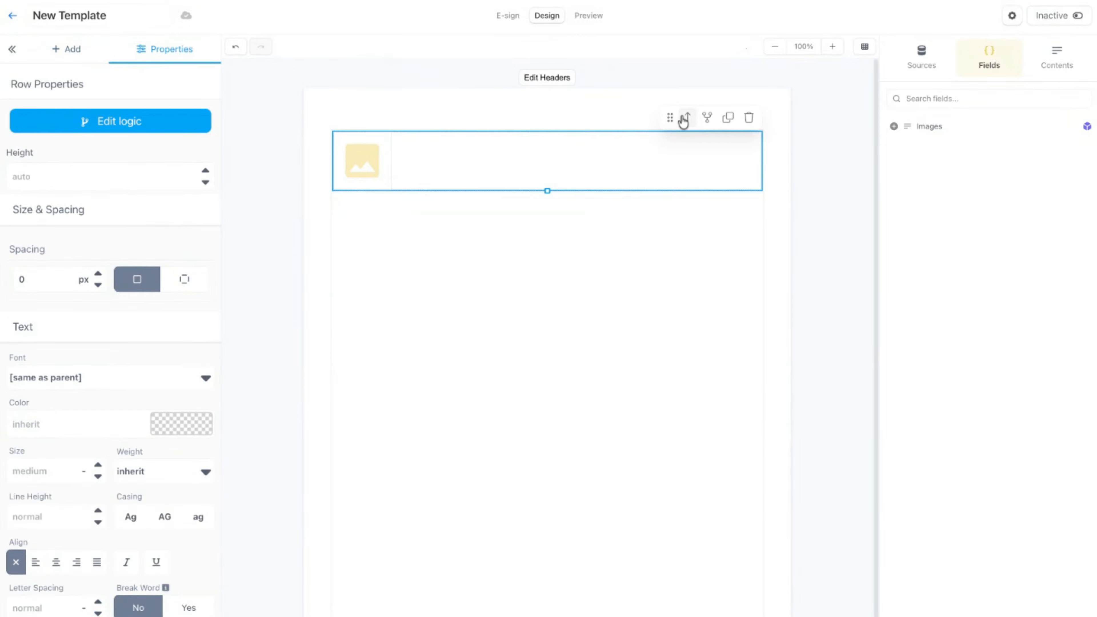
{"action": "left_click", "coordinate": [114, 120]}
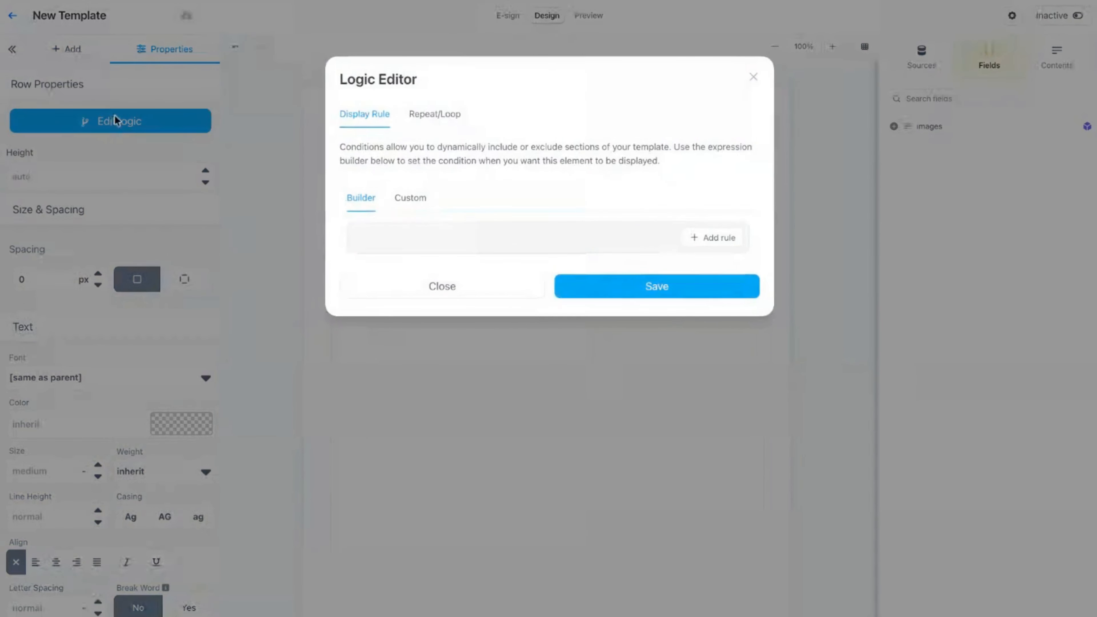
{"action": "left_click", "coordinate": [439, 114]}
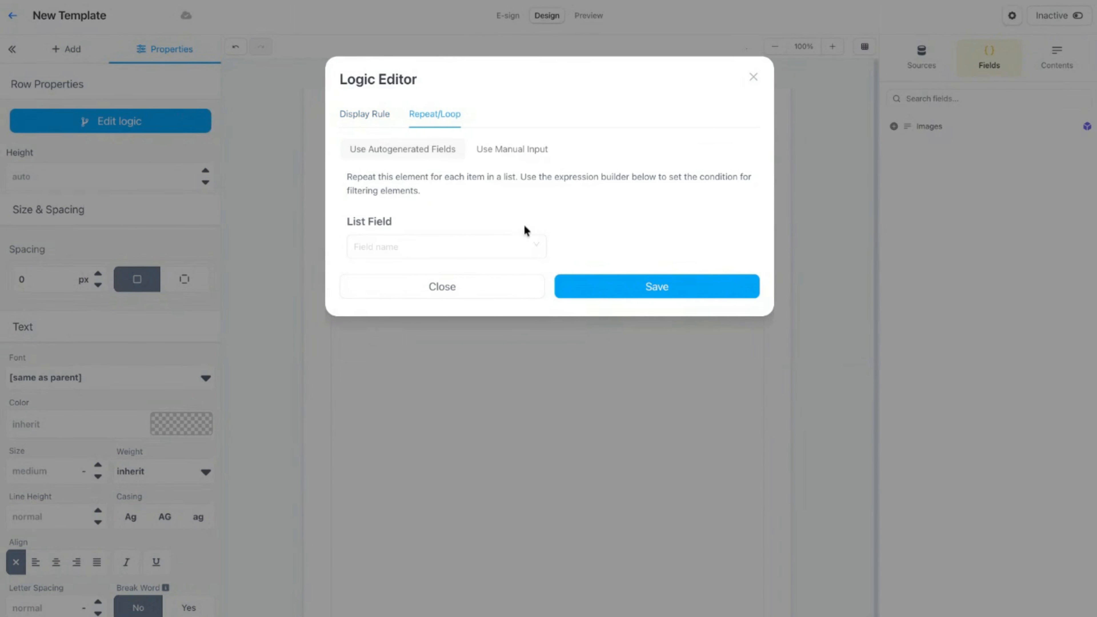
{"action": "left_click", "coordinate": [528, 247]}
{"action": "left_click", "coordinate": [445, 270]}
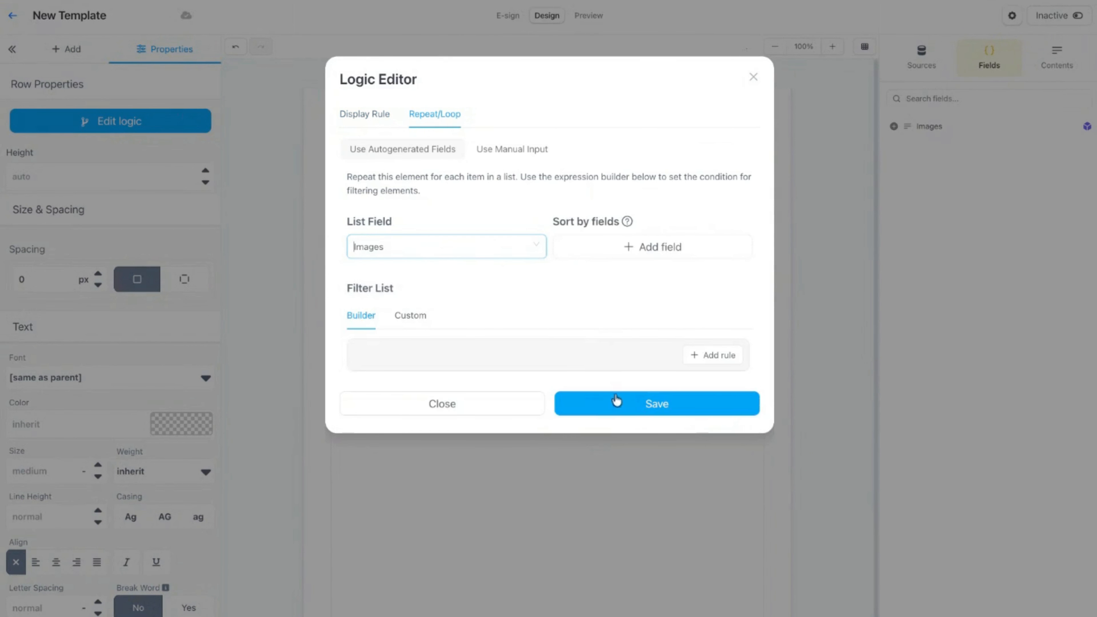
{"action": "left_click", "coordinate": [617, 404]}
Set the image element's field name to url.
{"action": "left_click", "coordinate": [356, 181]}
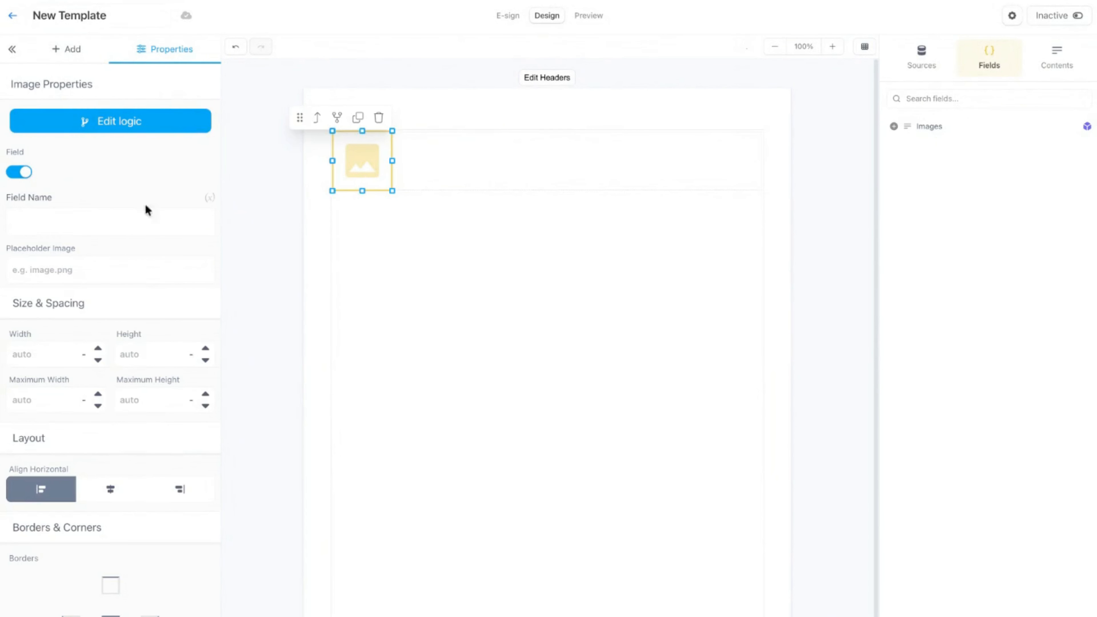
{"action": "left_click", "coordinate": [132, 222]}
{"action": "type", "text": "url"}
Preview the document with Item 4's data, look through its pages and return to the design.
{"action": "left_click", "coordinate": [588, 15]}
{"action": "left_click", "coordinate": [98, 220]}
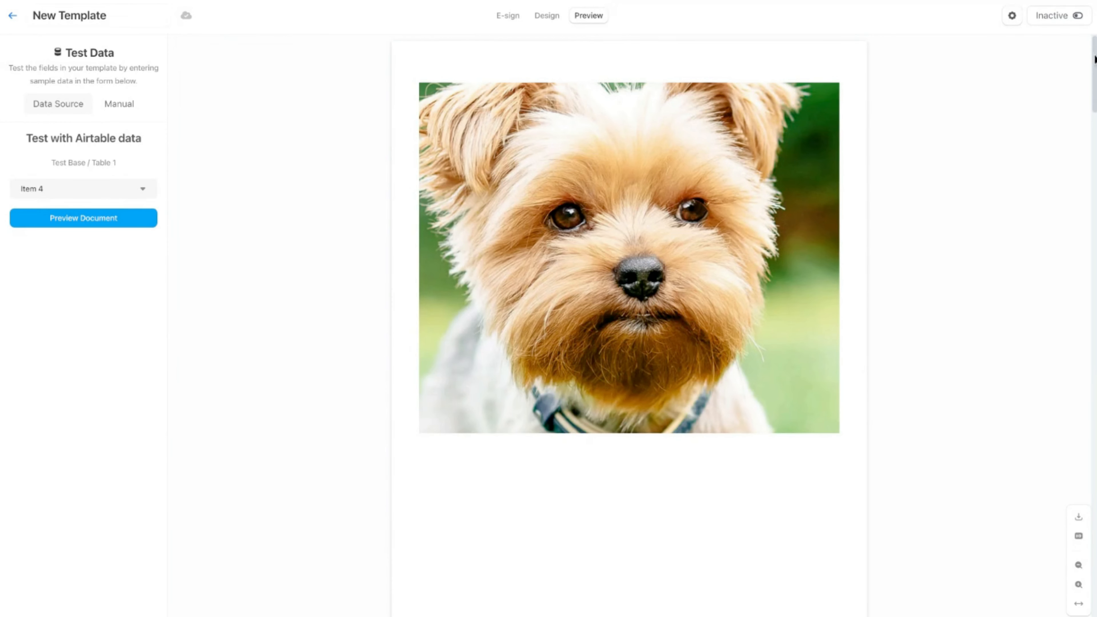
{"action": "scroll", "coordinate": [629, 324], "scroll_direction": "down", "scroll_amount": 15}
{"action": "left_click_drag", "start_coordinate": [1095, 326], "coordinate": [1090, 74]}
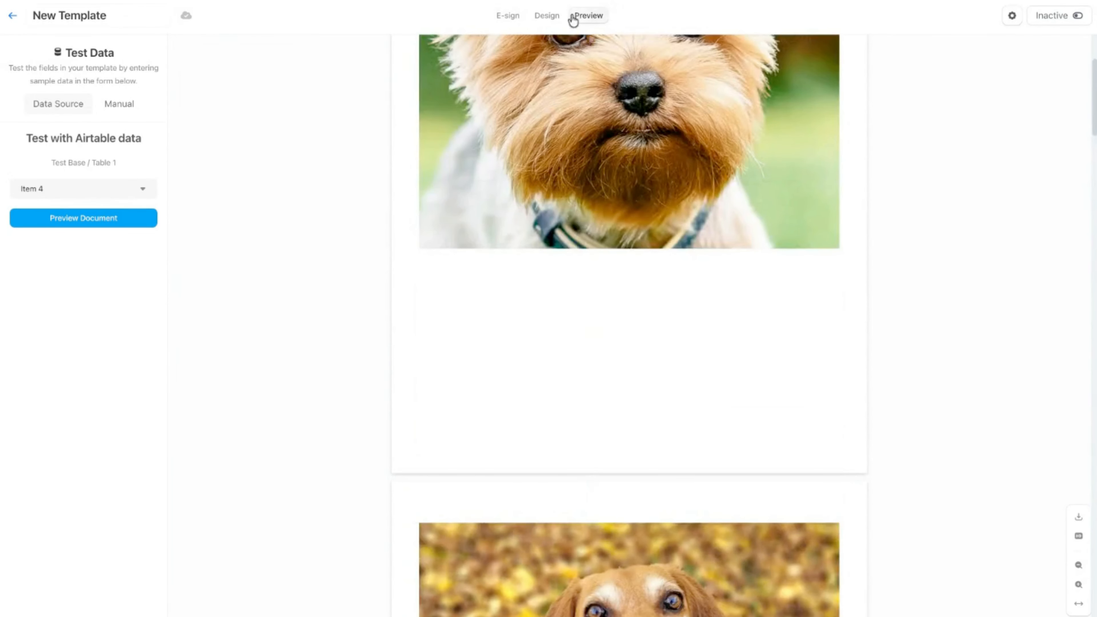
{"action": "left_click", "coordinate": [548, 16]}
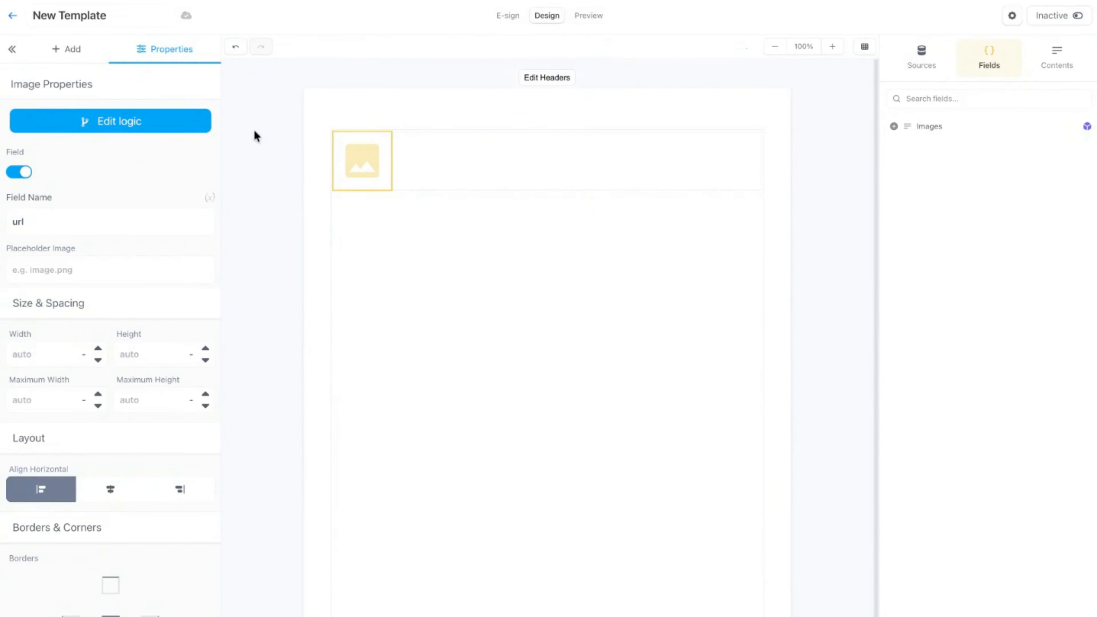
Remove the Images list from the row's repeat setting and save the logic.
{"action": "left_click", "coordinate": [654, 147]}
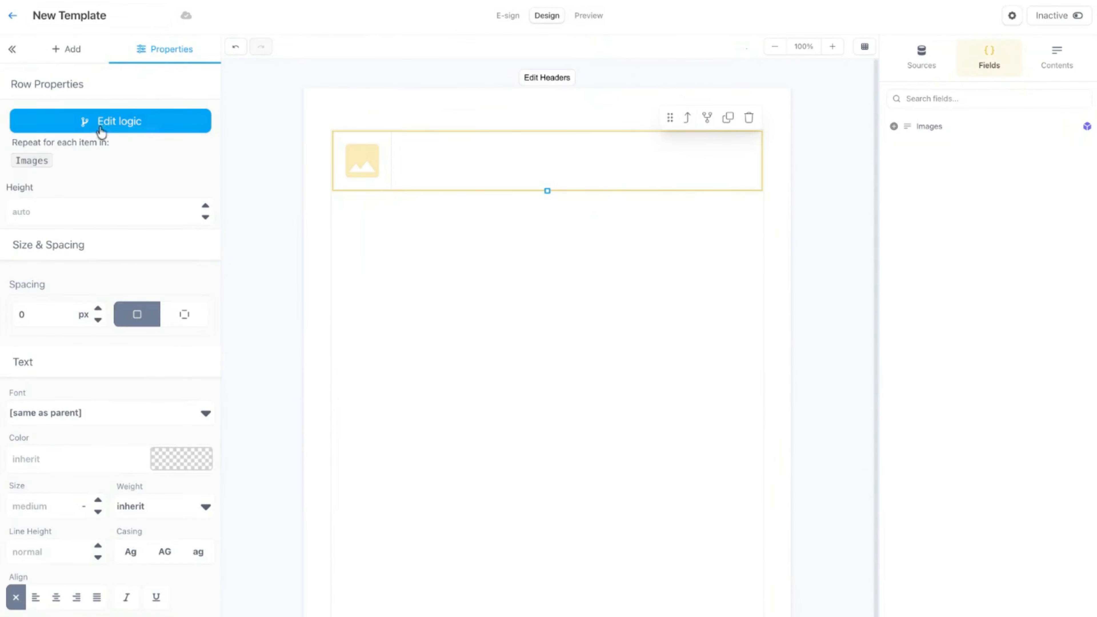
{"action": "left_click", "coordinate": [101, 126]}
{"action": "left_click", "coordinate": [445, 119]}
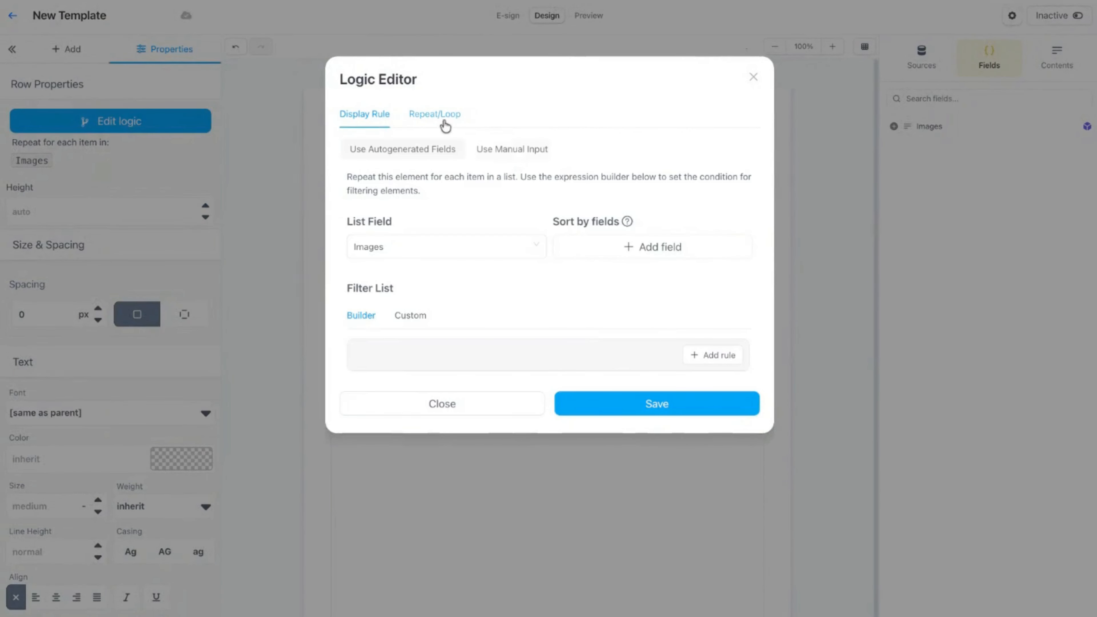
{"action": "left_click", "coordinate": [537, 247]}
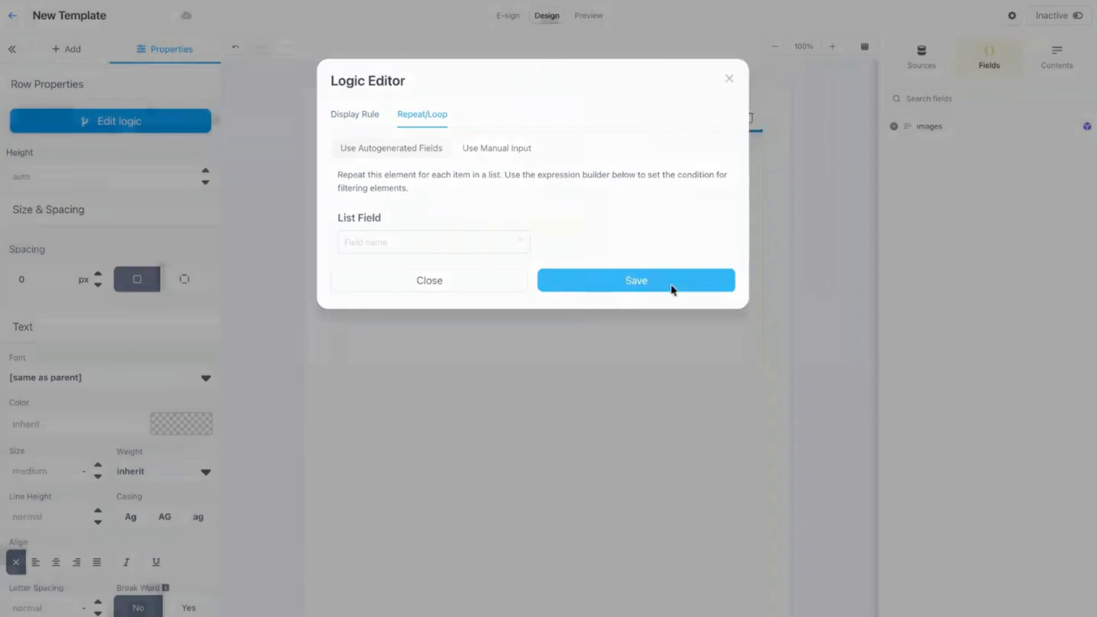
{"action": "left_click", "coordinate": [668, 285]}
Select the column around the image in the content outline and set it to repeat for each item in the Images list.
{"action": "left_click", "coordinate": [1049, 60]}
{"action": "left_click", "coordinate": [727, 177]}
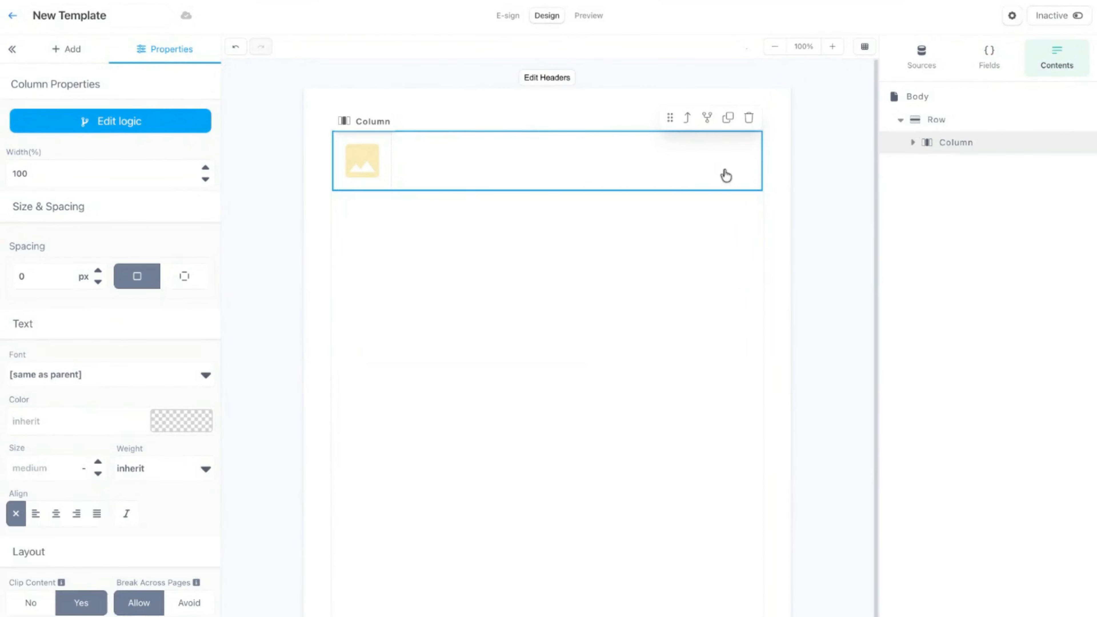
{"action": "left_click", "coordinate": [913, 143]}
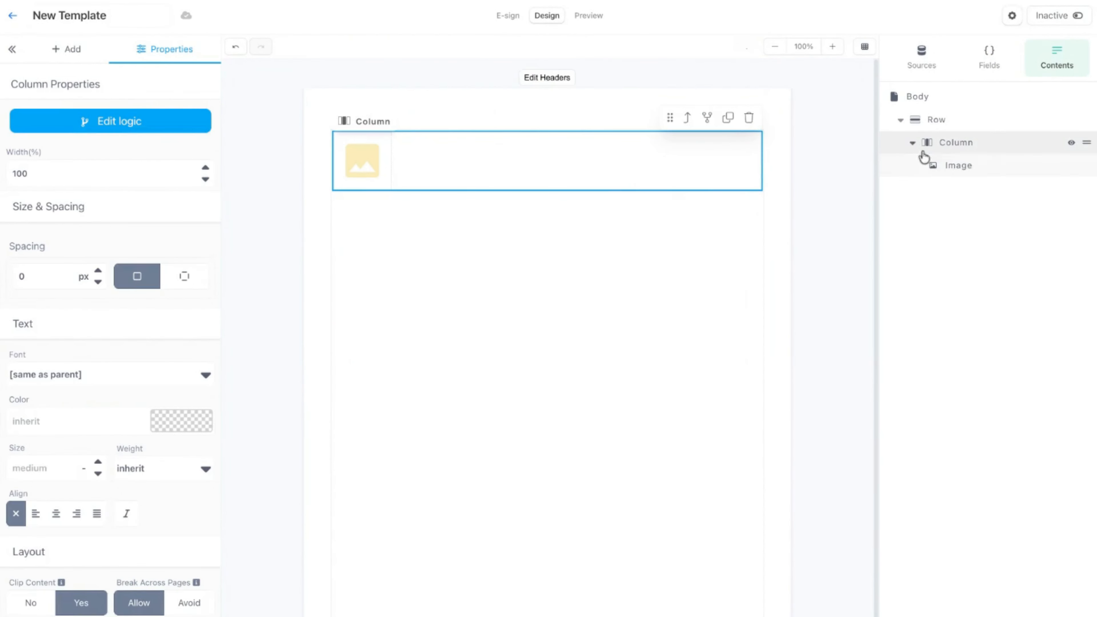
{"action": "left_click", "coordinate": [982, 169]}
{"action": "left_click", "coordinate": [987, 147]}
{"action": "left_click", "coordinate": [982, 116]}
{"action": "left_click", "coordinate": [995, 153]}
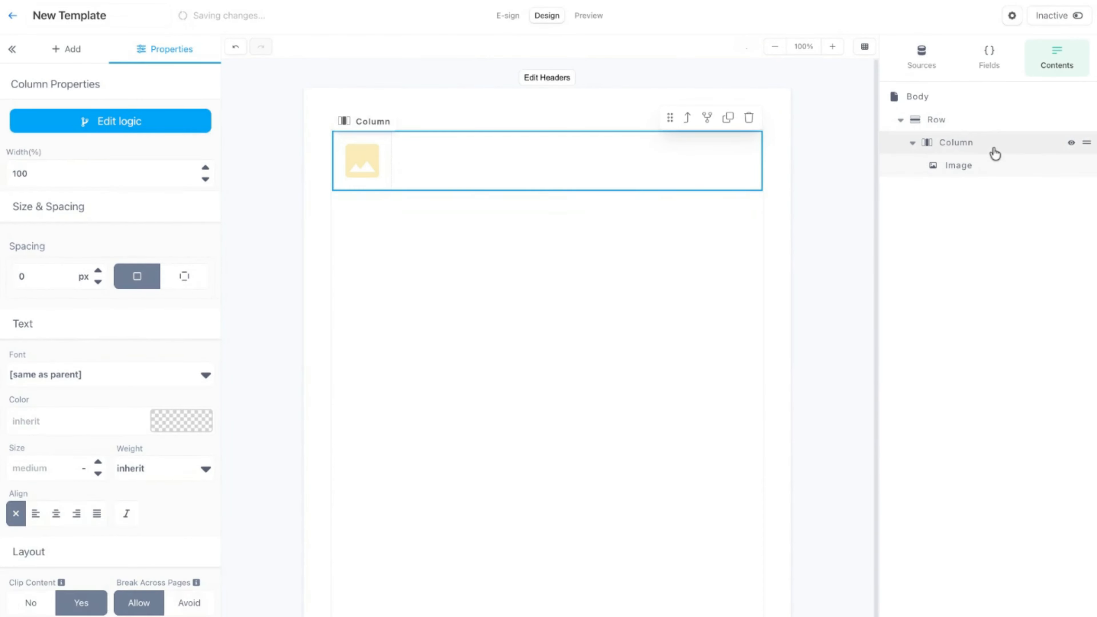
{"action": "left_click", "coordinate": [708, 118]}
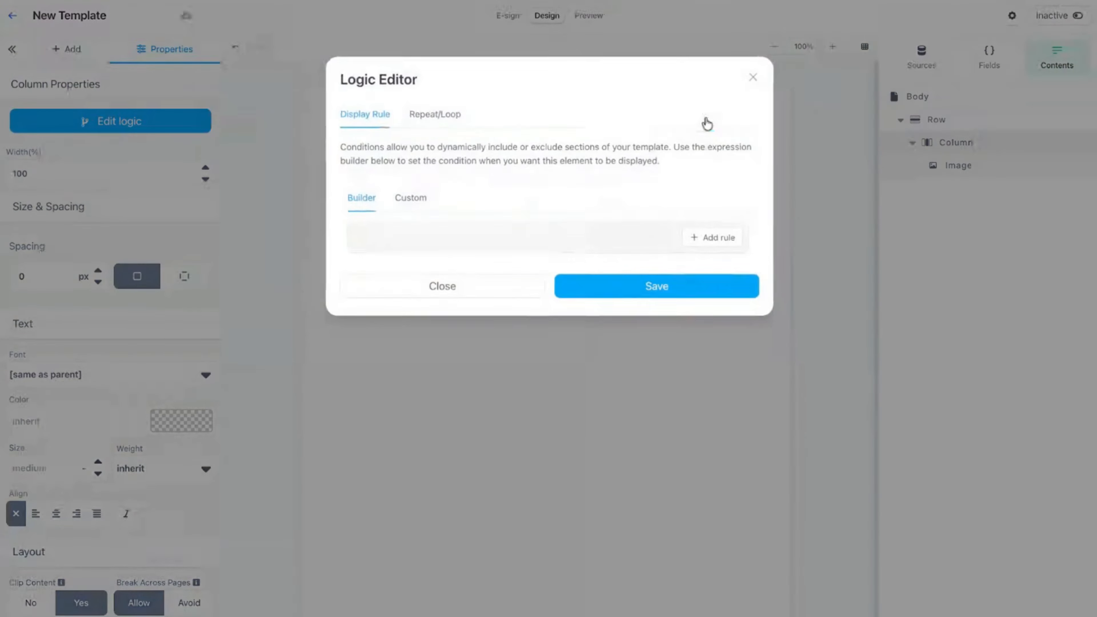
{"action": "left_click", "coordinate": [458, 123]}
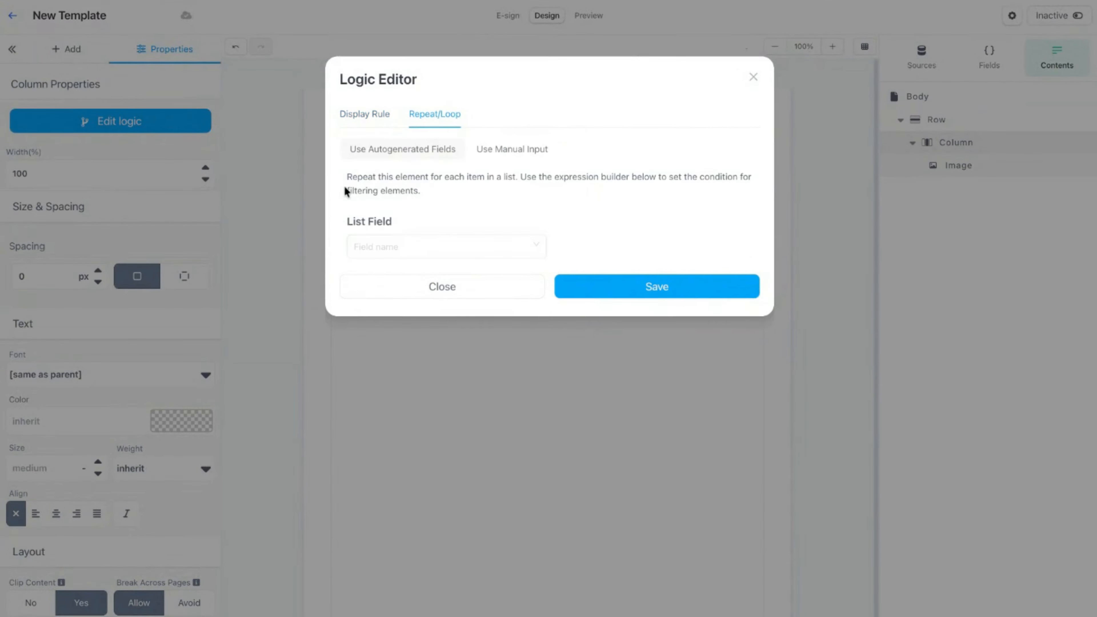
{"action": "left_click", "coordinate": [530, 245]}
{"action": "left_click", "coordinate": [470, 277]}
{"action": "left_click", "coordinate": [650, 403]}
Preview the document with Item 4's data and return to the design.
{"action": "left_click", "coordinate": [372, 178]}
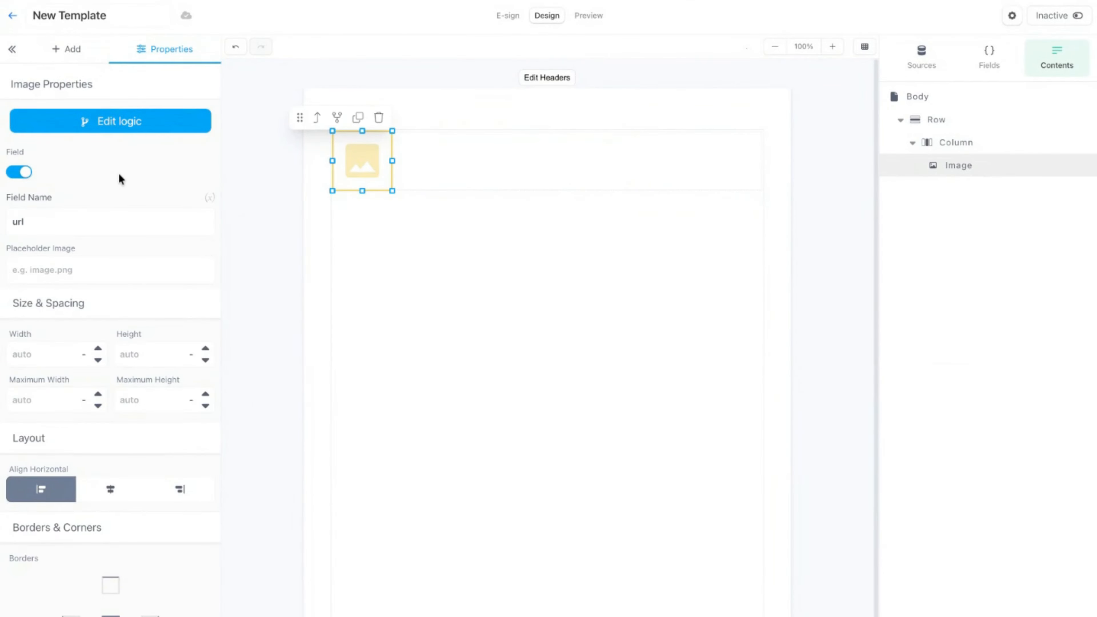
{"action": "left_click", "coordinate": [588, 15]}
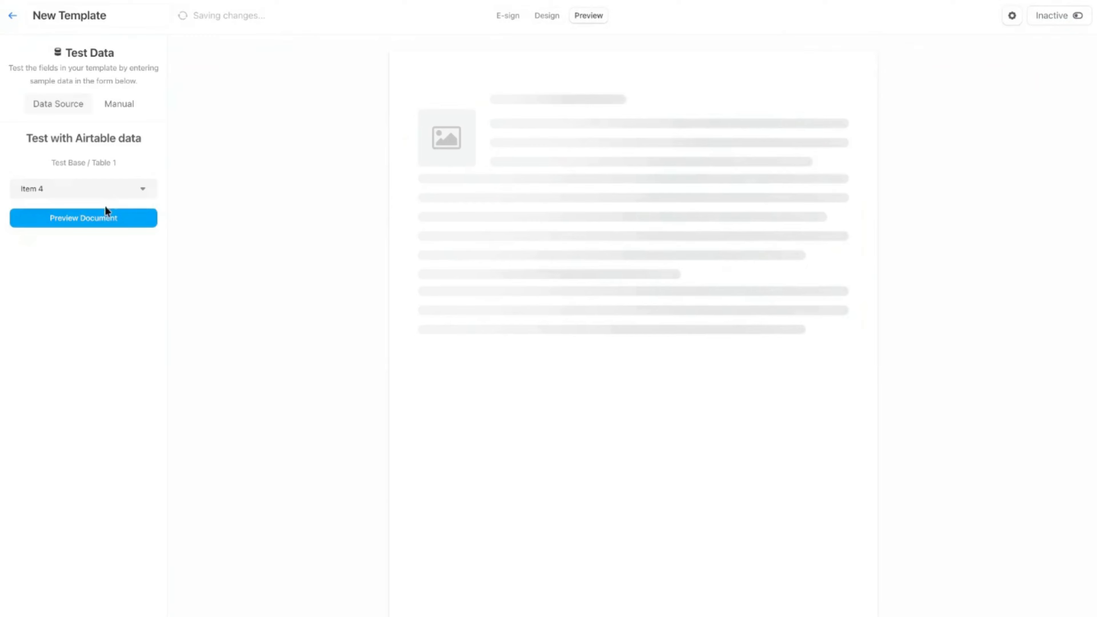
{"action": "left_click", "coordinate": [93, 221]}
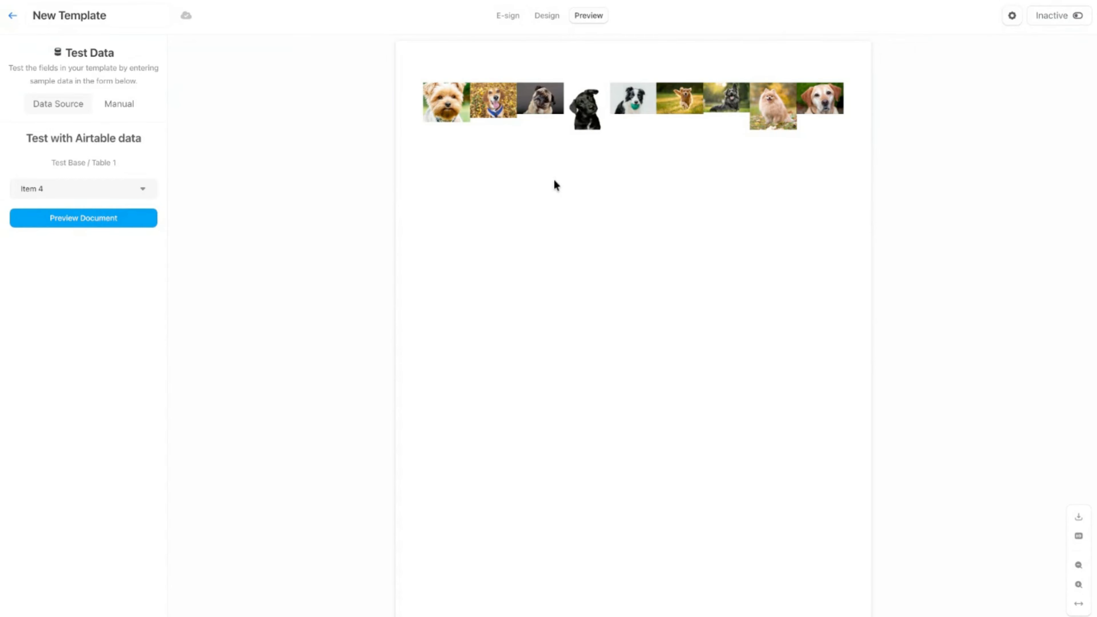
{"action": "left_click", "coordinate": [548, 17]}
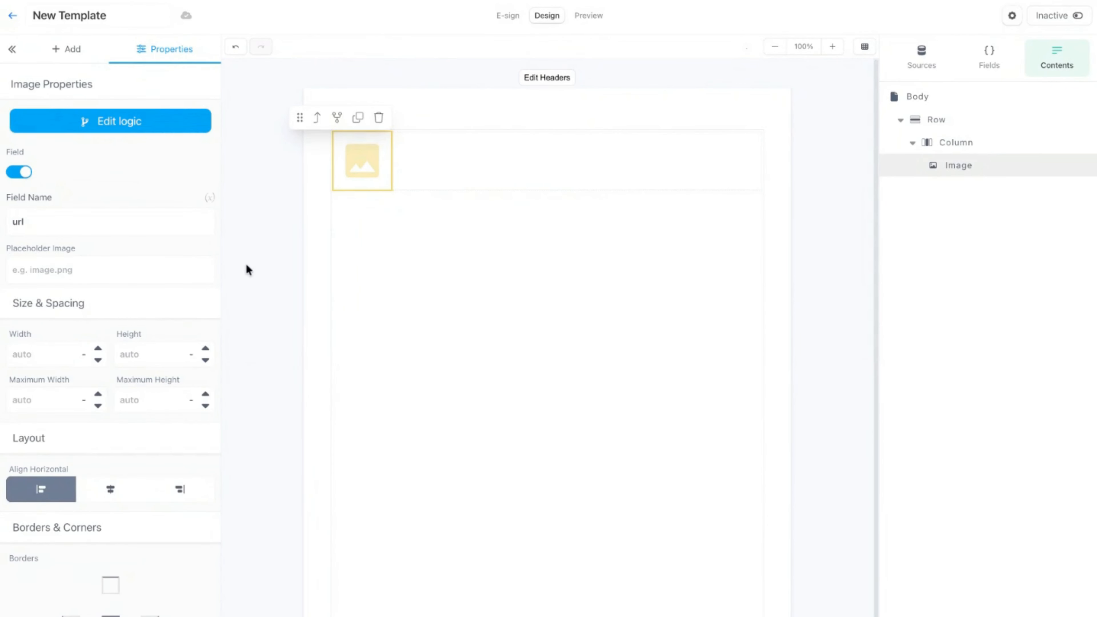
Delete the repeating image column to leave the template page empty.
{"action": "left_click", "coordinate": [588, 165]}
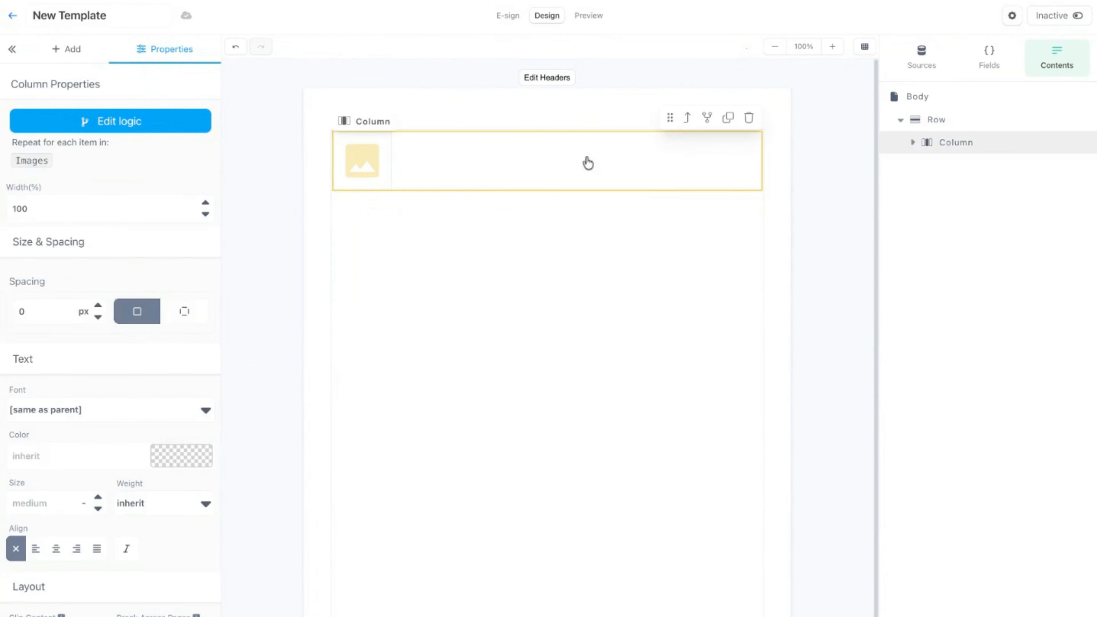
{"action": "left_click", "coordinate": [688, 126]}
{"action": "left_click", "coordinate": [688, 127]}
{"action": "left_click", "coordinate": [686, 162]}
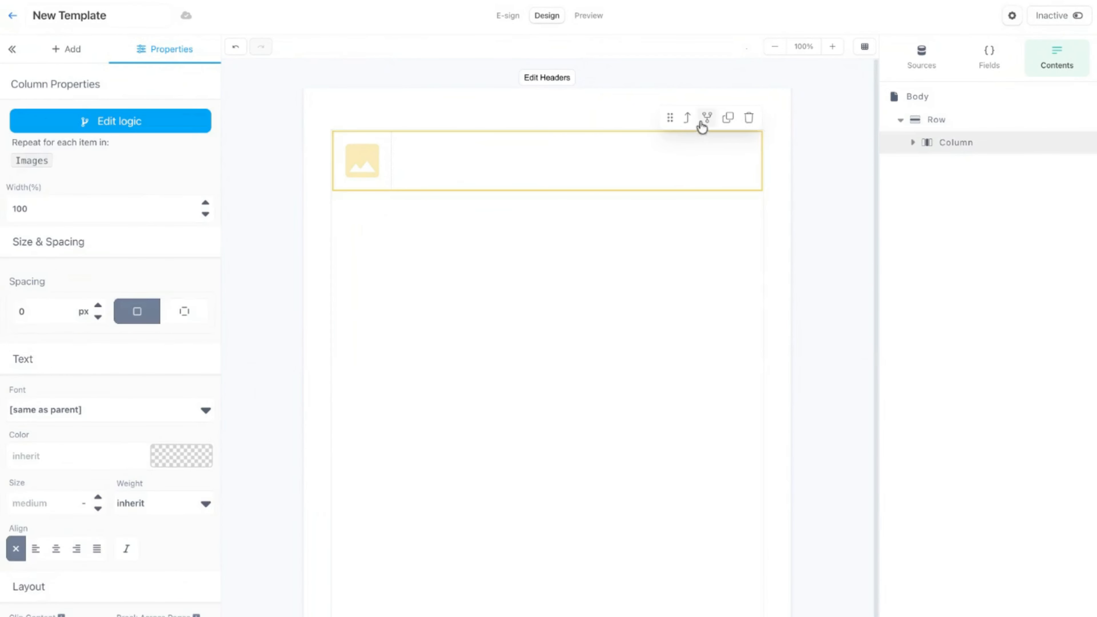
{"action": "left_click", "coordinate": [687, 123]}
{"action": "left_click", "coordinate": [743, 126]}
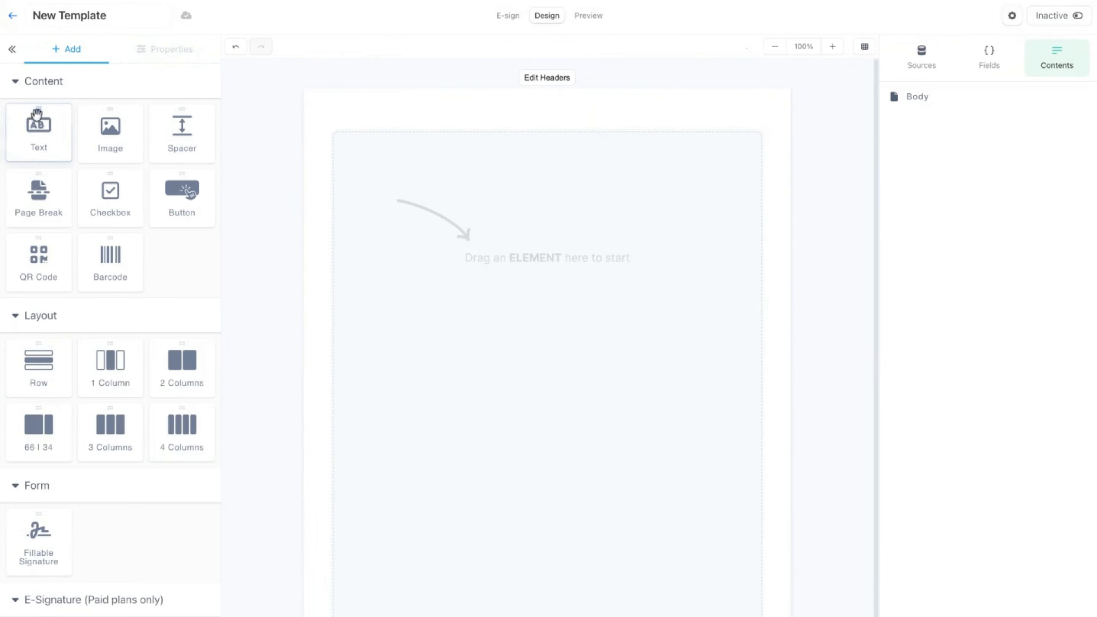
Add a text element to the empty page and begin its expression with {{$var "image_grid" ($chunk.
{"action": "left_click_drag", "start_coordinate": [51, 136], "coordinate": [527, 158]}
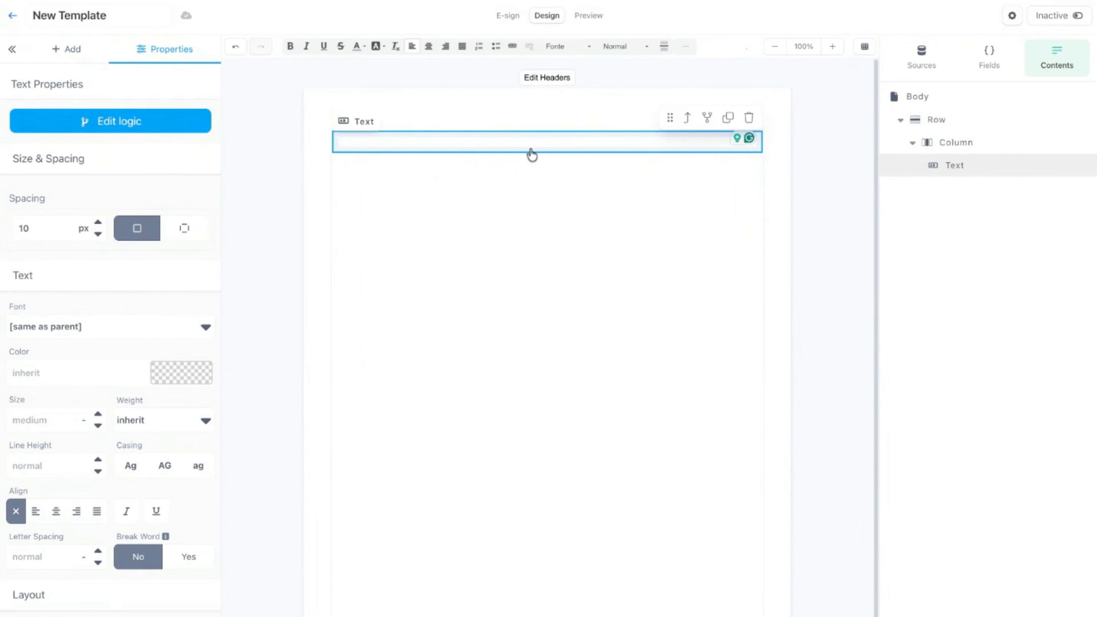
{"action": "type", "text": "{{$var"}
{"action": "type", "text": "\""}
{"action": "key", "text": "Left"}
{"action": "key", "text": "Left"}
{"action": "type", "text": "image_"}
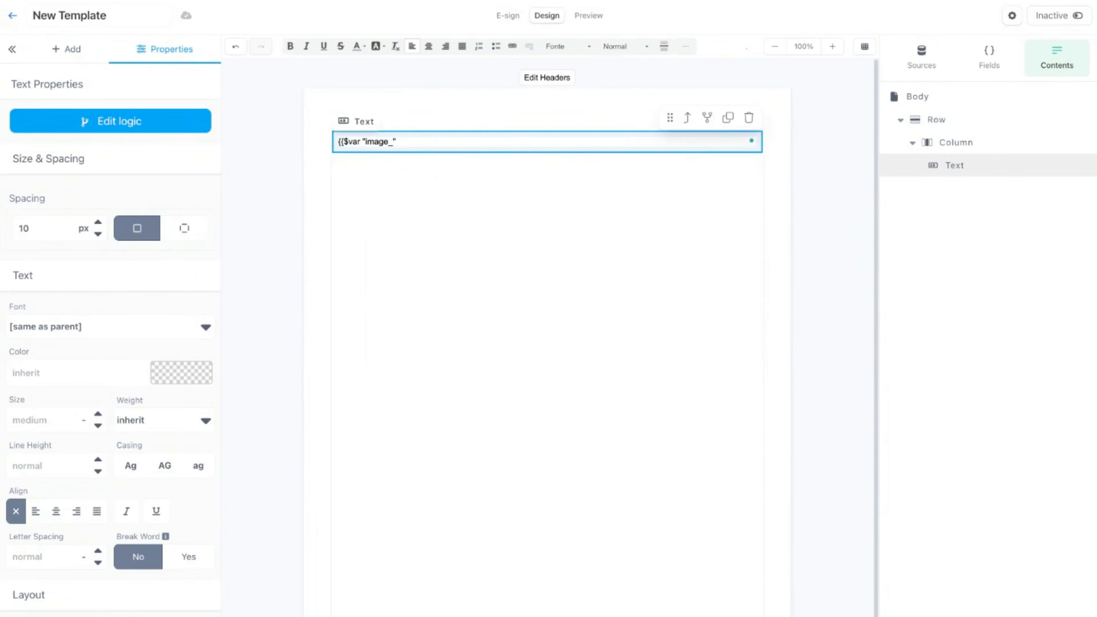
{"action": "type", "text": "grid"}
{"action": "type", "text": "$chunk"}
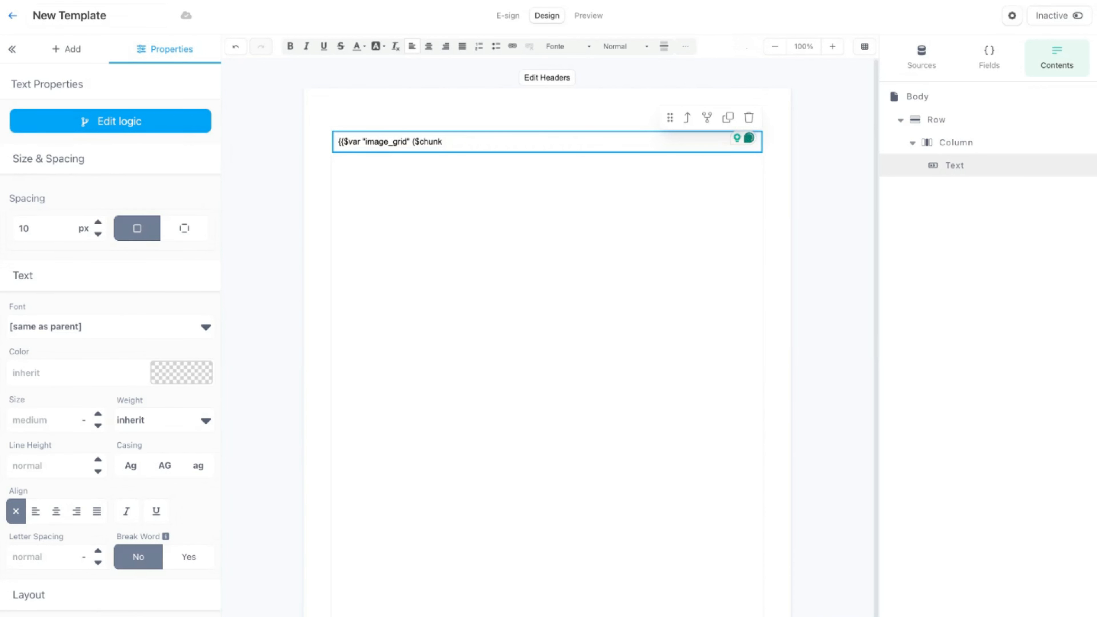
Complete the text expression so it reads {{$var "image_grid" ($chunk Images 2)}}.
{"action": "left_click", "coordinate": [981, 68]}
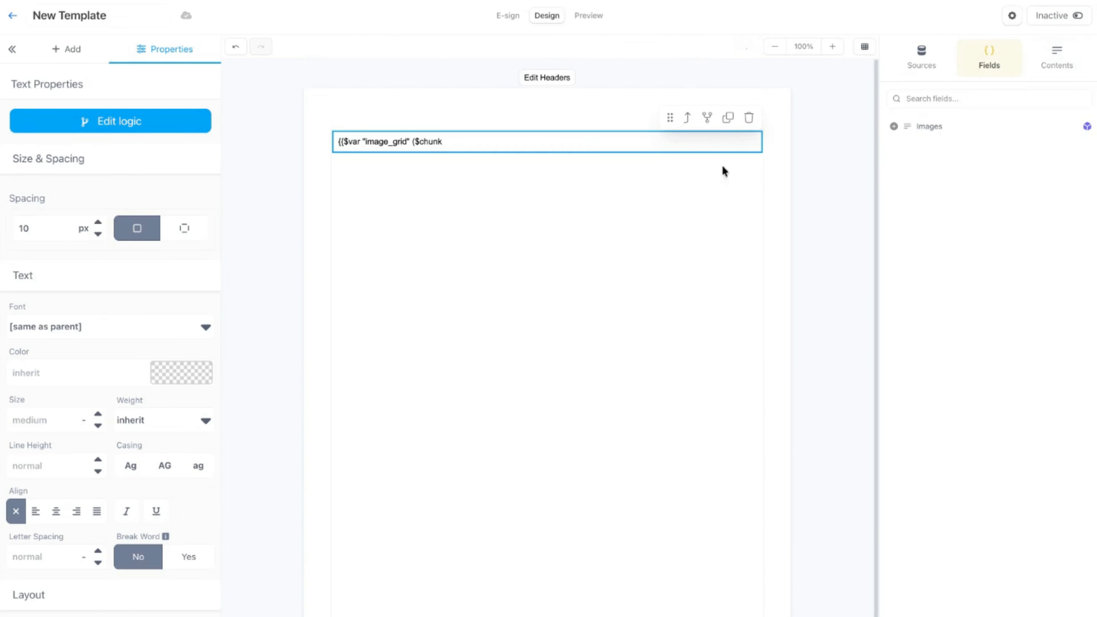
{"action": "left_click", "coordinate": [549, 151]}
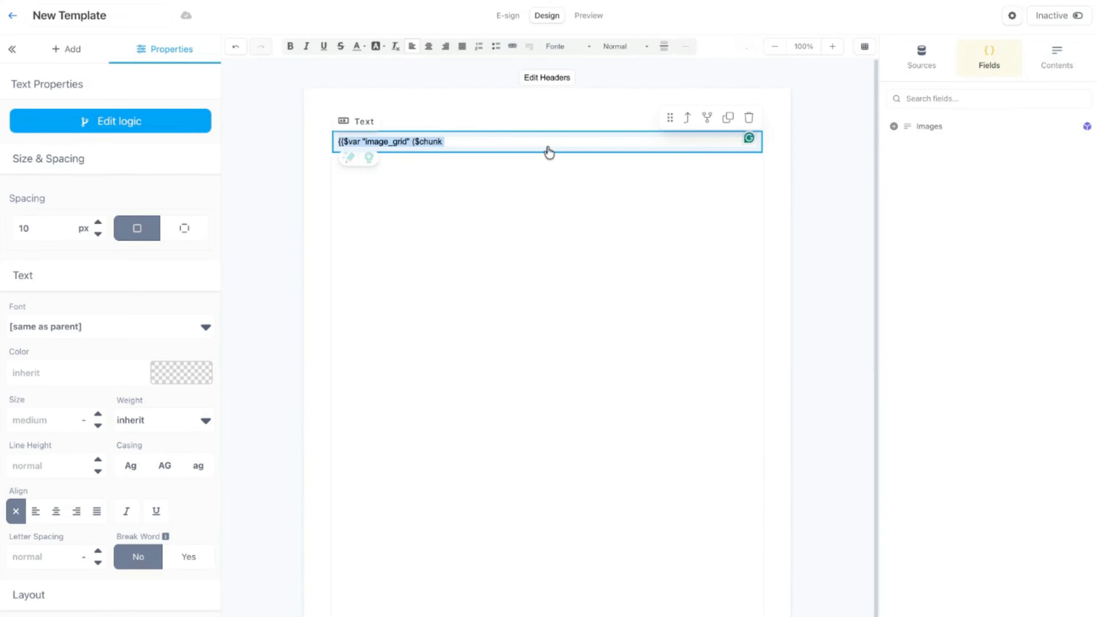
{"action": "left_click", "coordinate": [511, 151]}
{"action": "type", "text": "Images 2"}
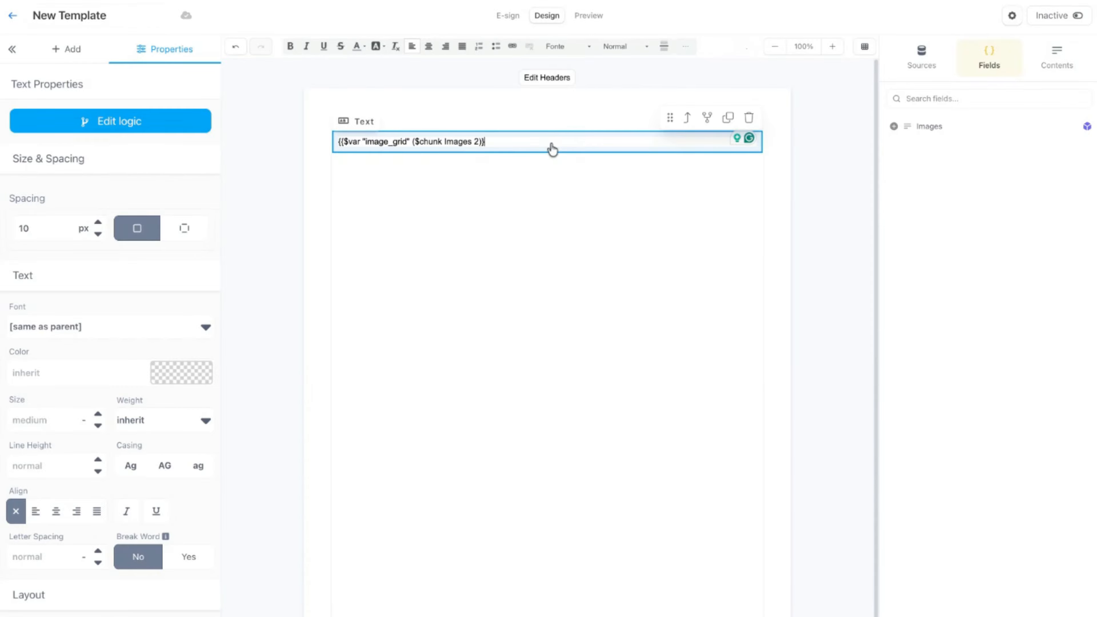
{"action": "type", "text": "}"}
{"action": "left_click", "coordinate": [545, 105]}
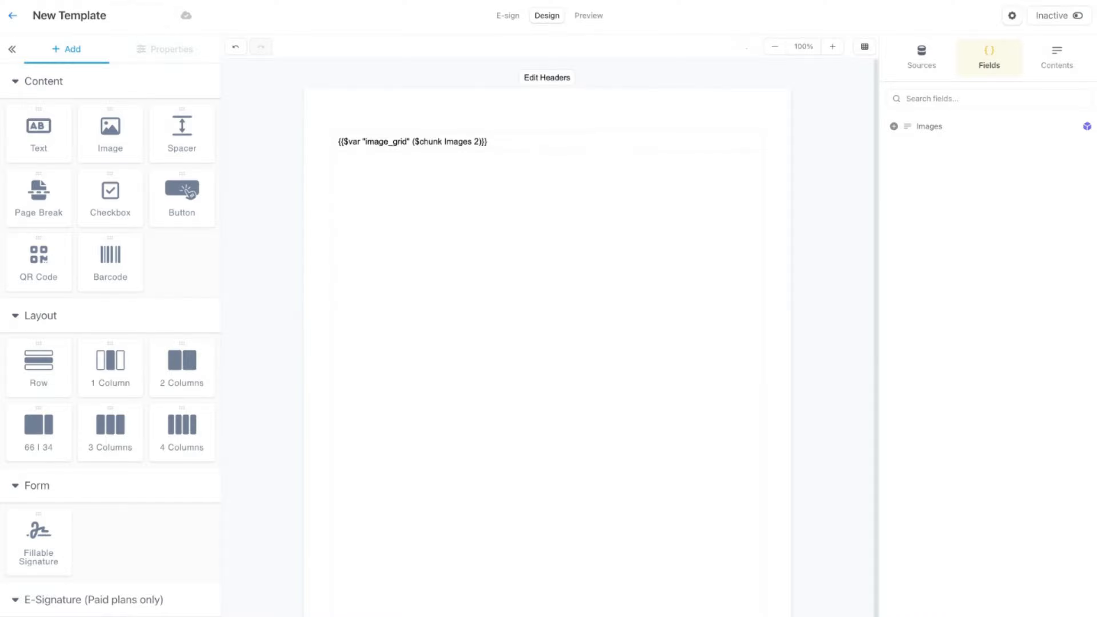
Add a dynamic image below the text and duplicate its column to get two image columns side by side.
{"action": "left_click", "coordinate": [94, 124]}
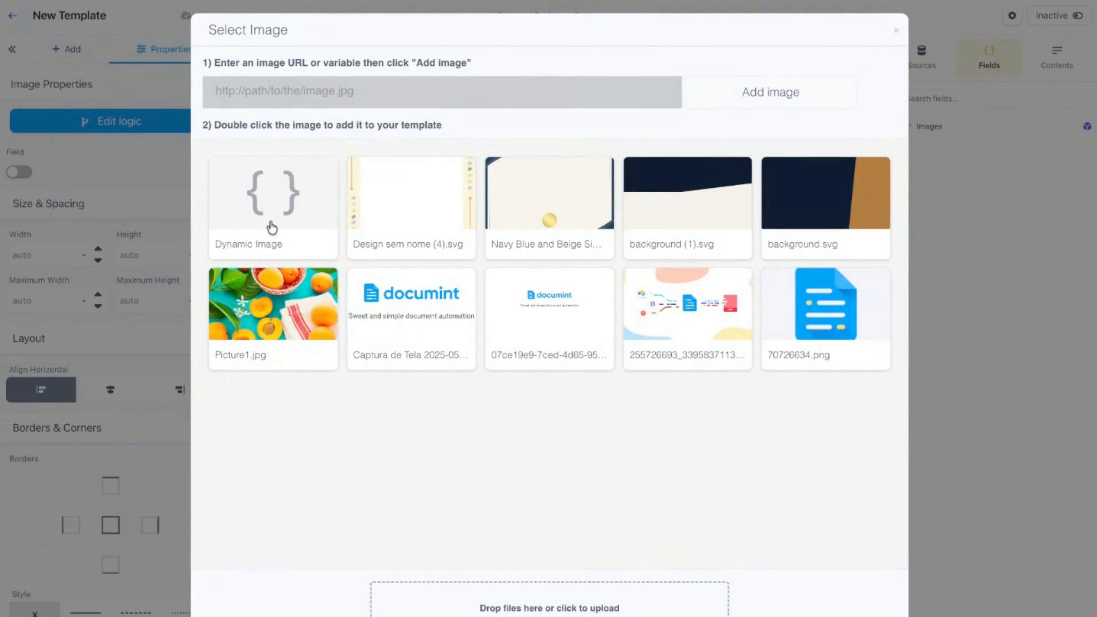
{"action": "double_click", "coordinate": [280, 219]}
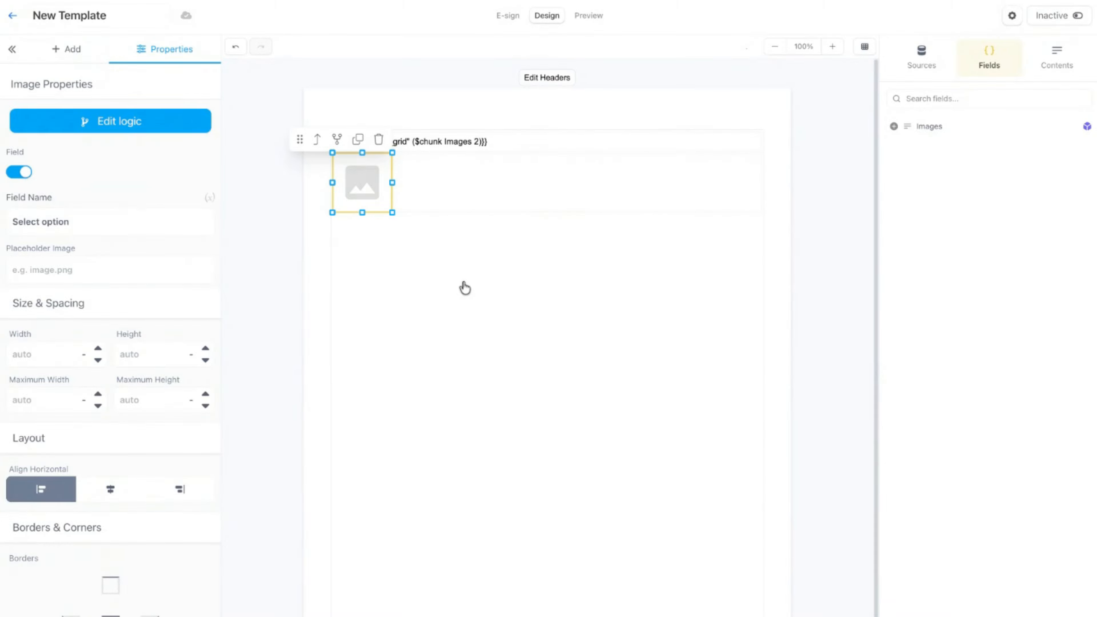
{"action": "left_click", "coordinate": [472, 211]}
{"action": "left_click", "coordinate": [729, 140]}
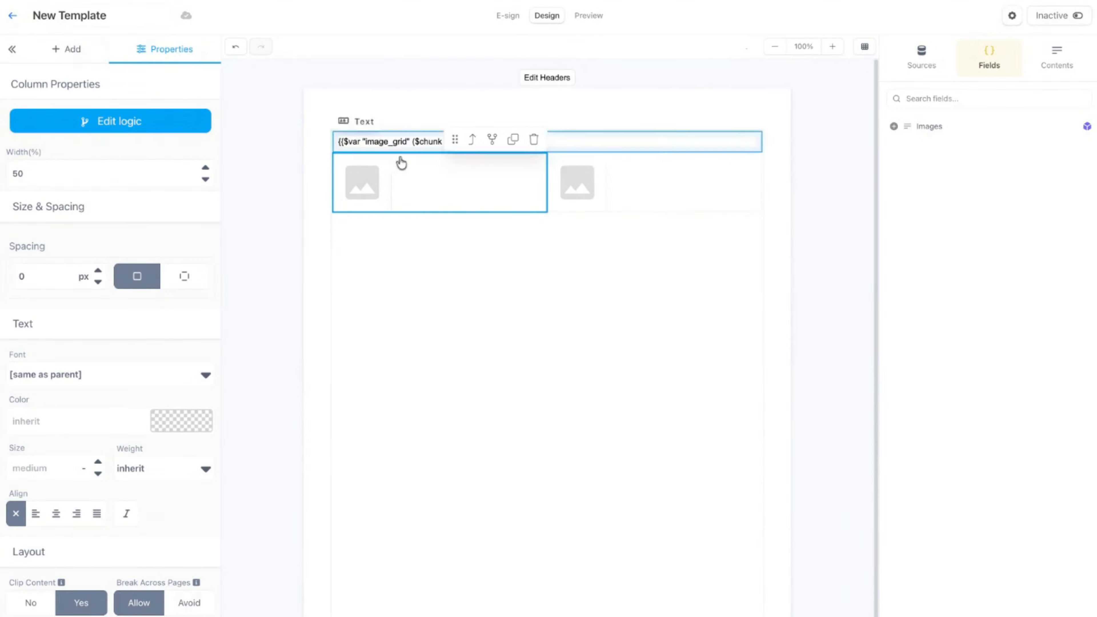
Set the row holding the two image columns to repeat over the manually entered list field image_grid and save the logic.
{"action": "left_click", "coordinate": [1060, 54]}
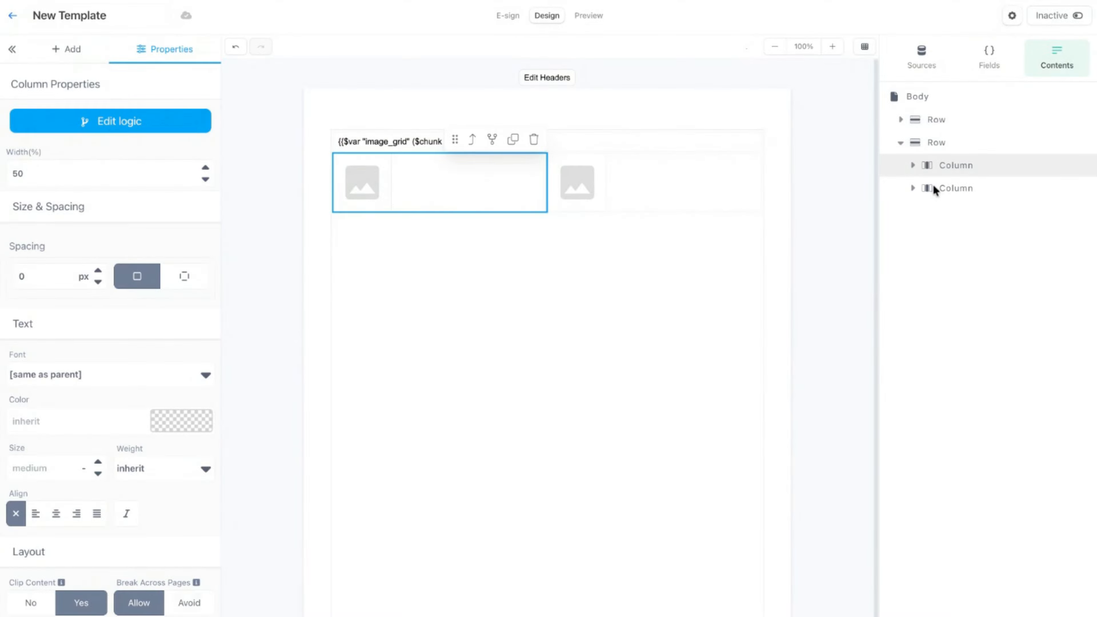
{"action": "left_click", "coordinate": [967, 144]}
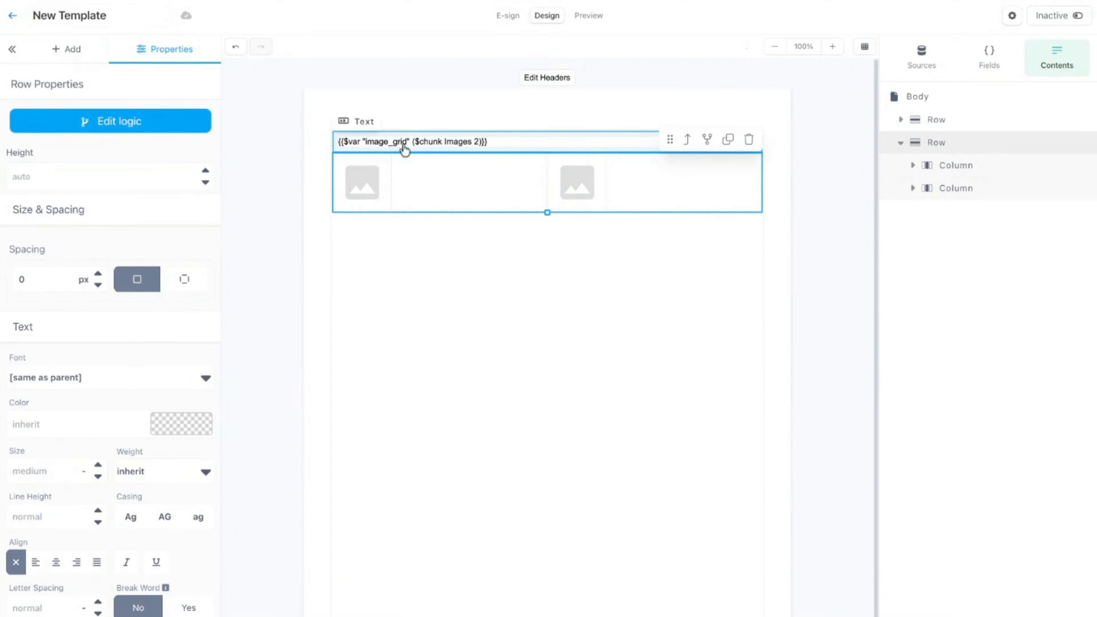
{"action": "left_click", "coordinate": [136, 123]}
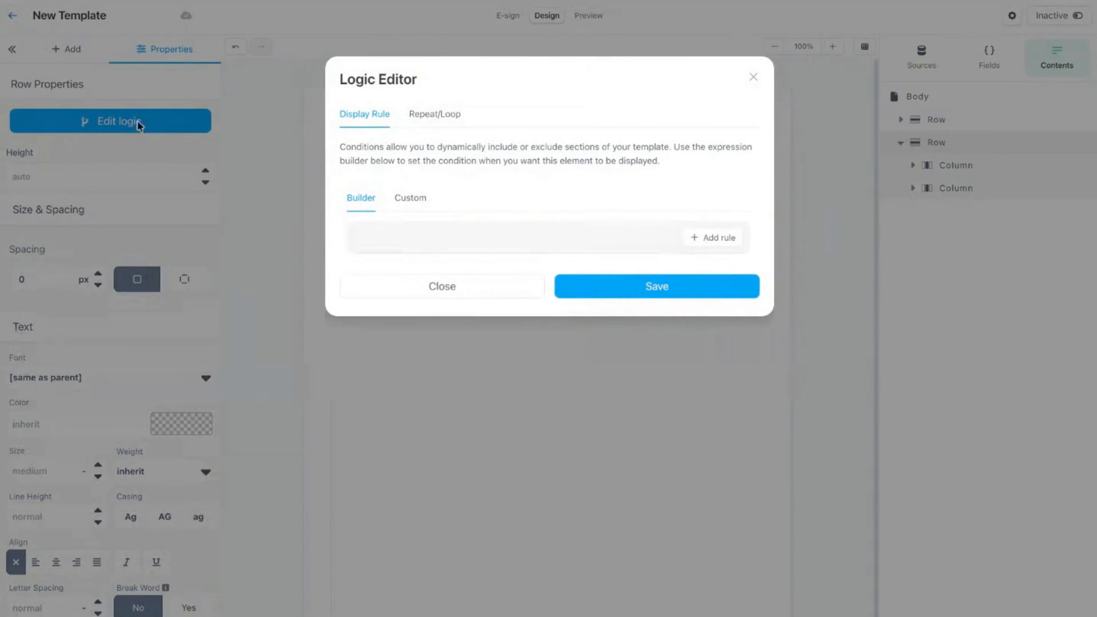
{"action": "left_click", "coordinate": [425, 118]}
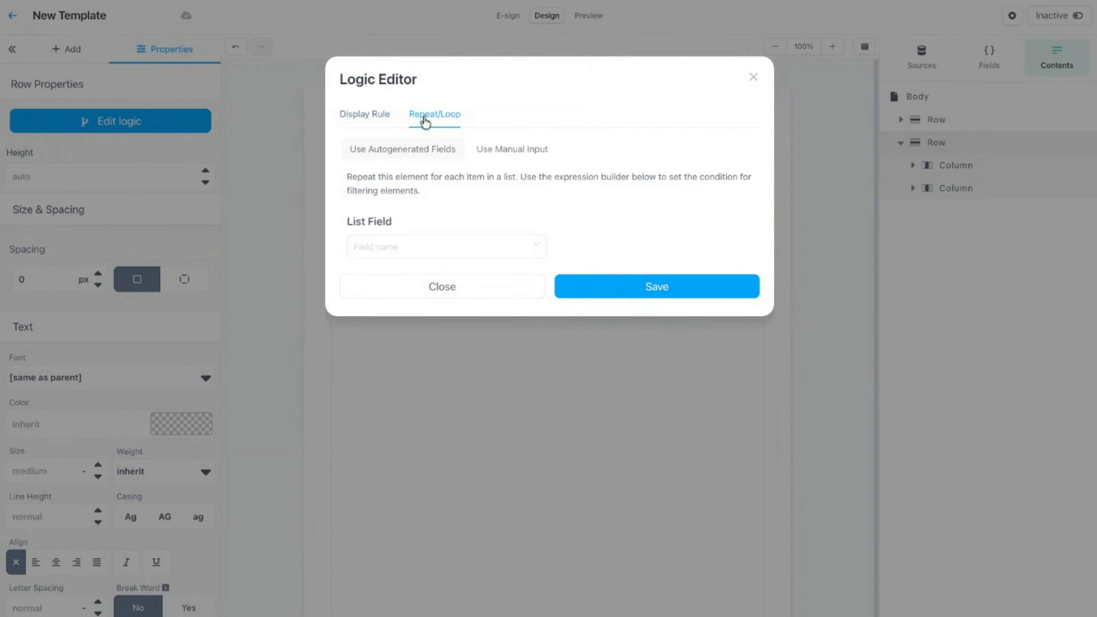
{"action": "left_click", "coordinate": [529, 156]}
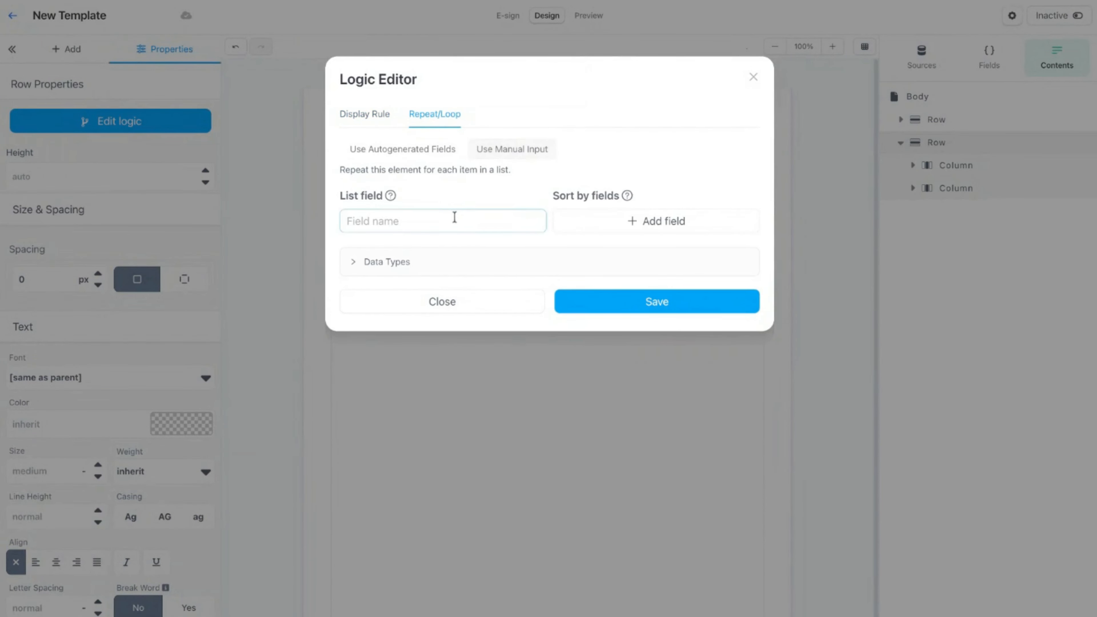
{"action": "type", "text": "i"}
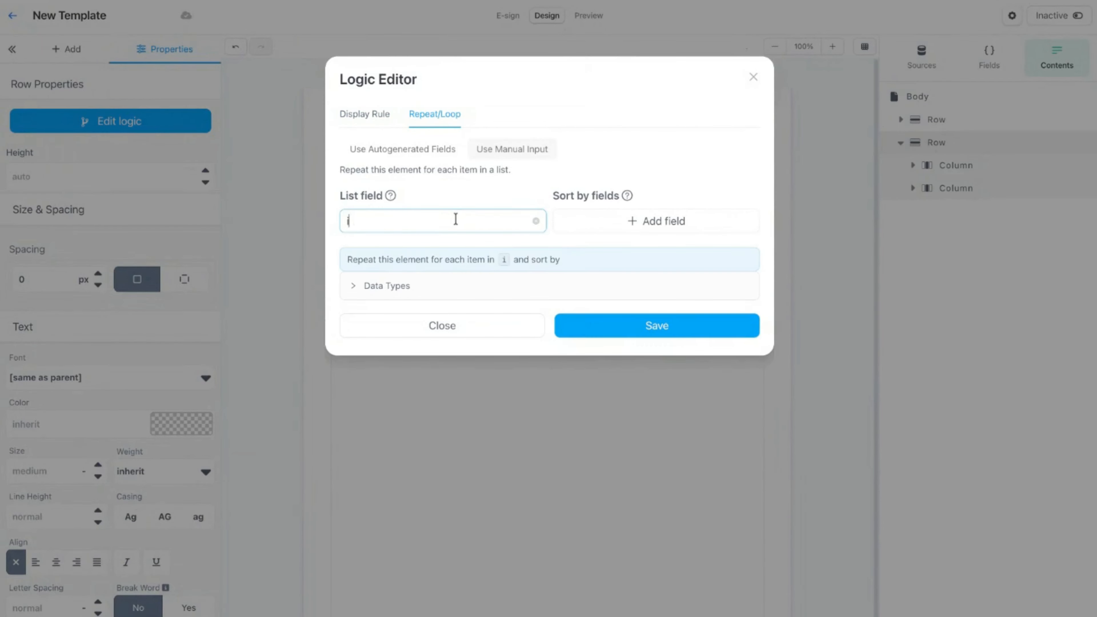
{"action": "type", "text": "mage_"}
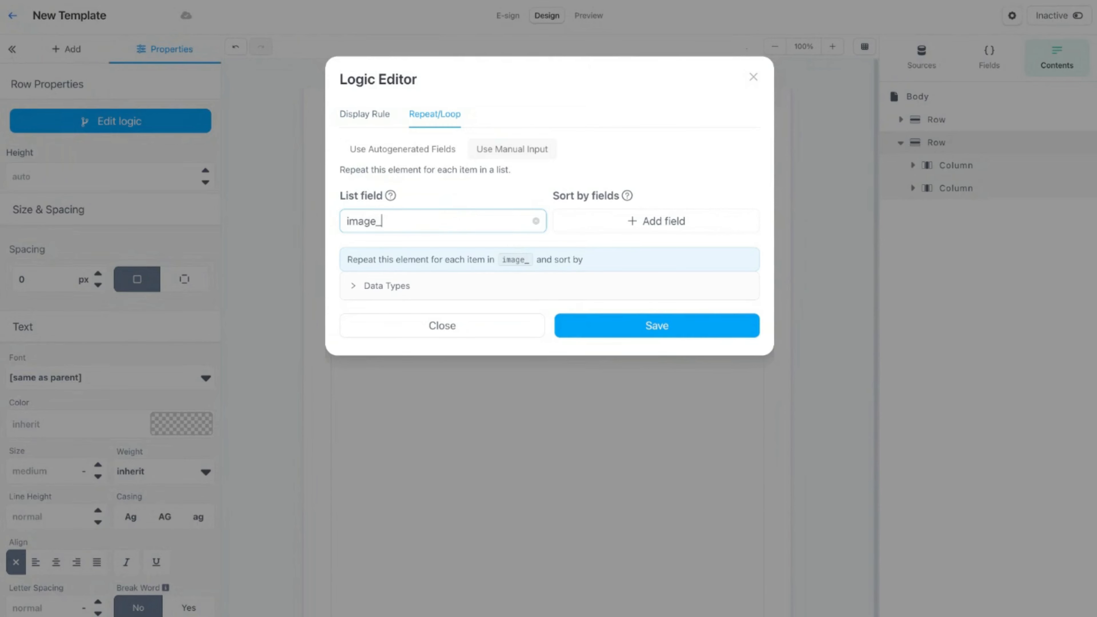
{"action": "type", "text": "gris"}
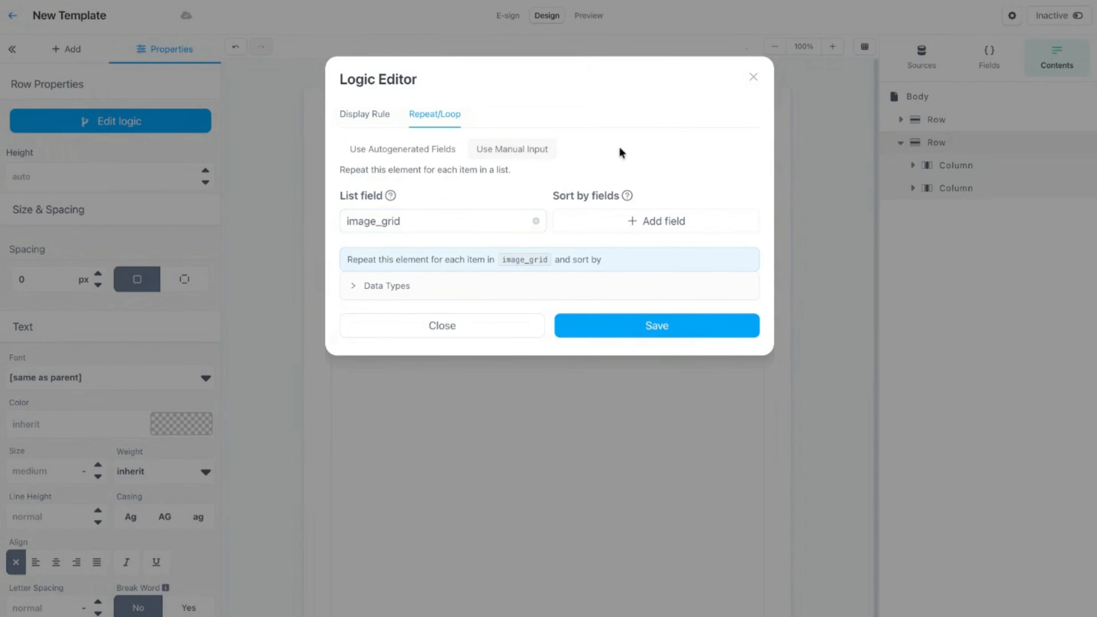
{"action": "left_click", "coordinate": [704, 322]}
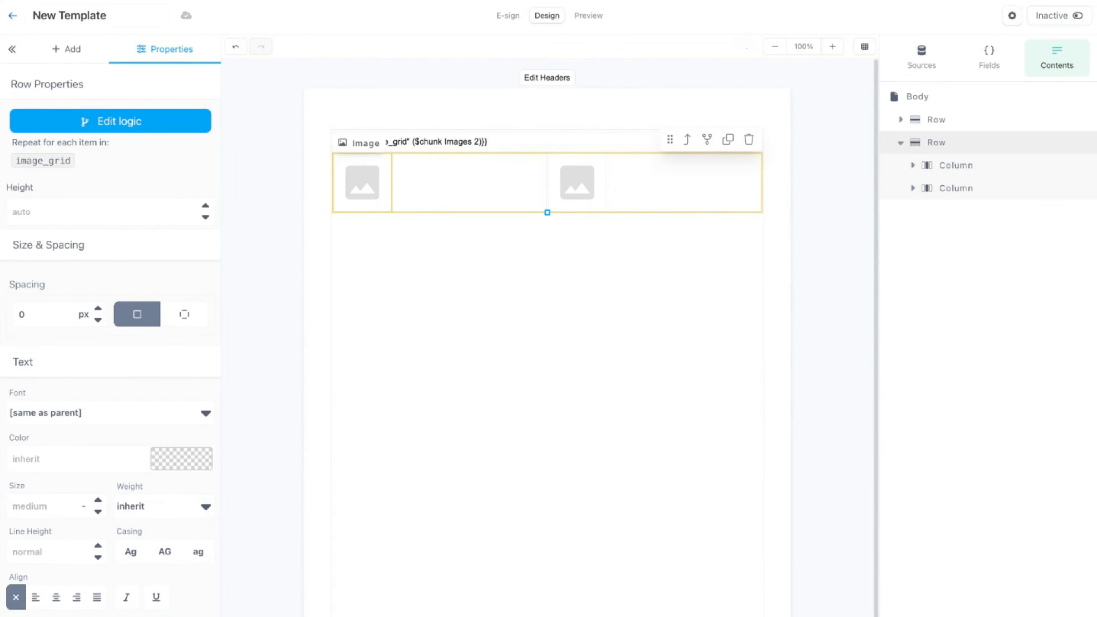
Set the first image's field name to this.0.url and expand the Images field to show its subfields.
{"action": "left_click", "coordinate": [365, 186]}
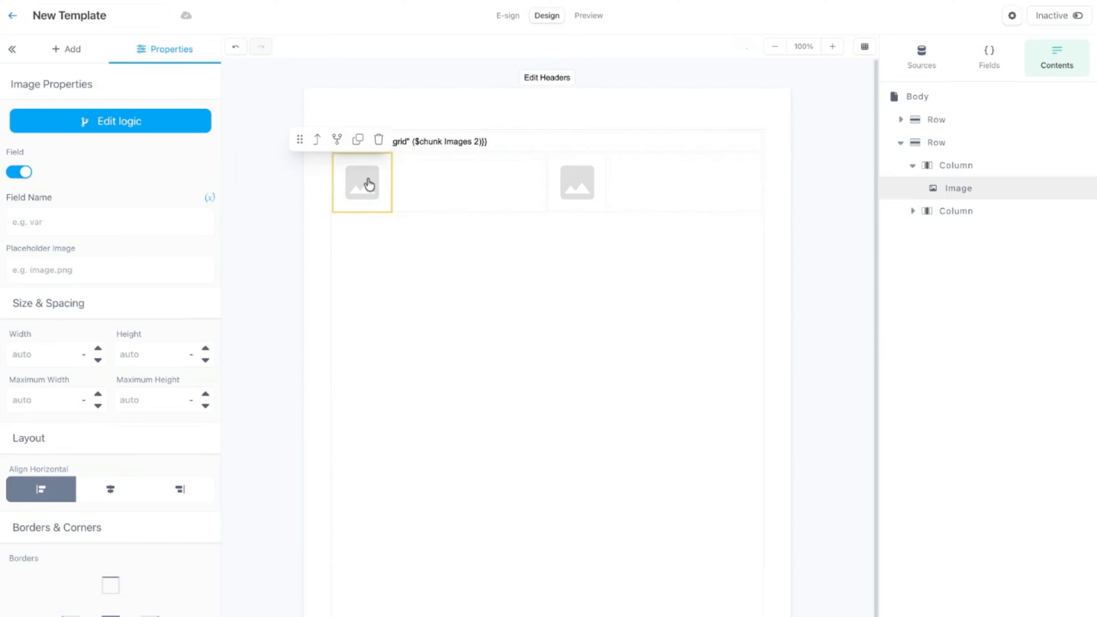
{"action": "type", "text": "this.0.url"}
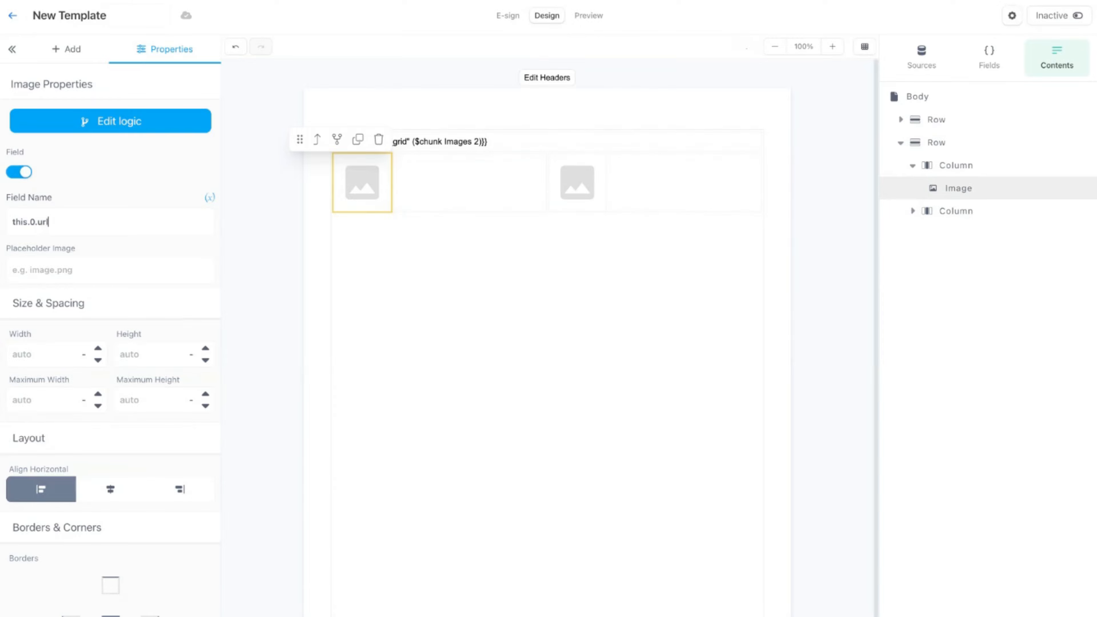
{"action": "left_click", "coordinate": [985, 65]}
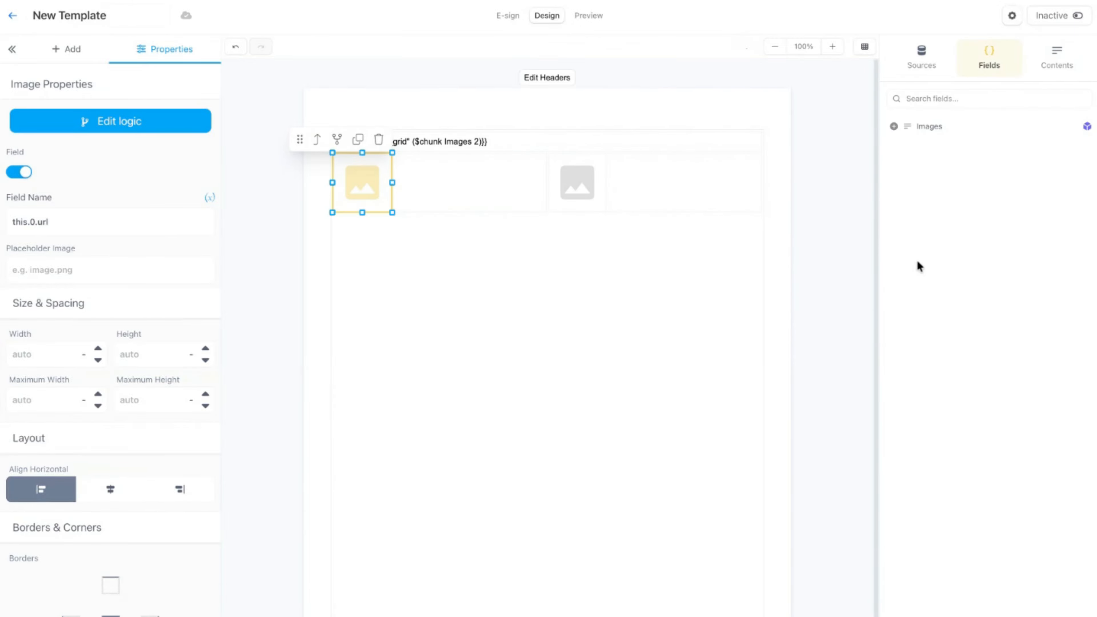
{"action": "left_click", "coordinate": [894, 126]}
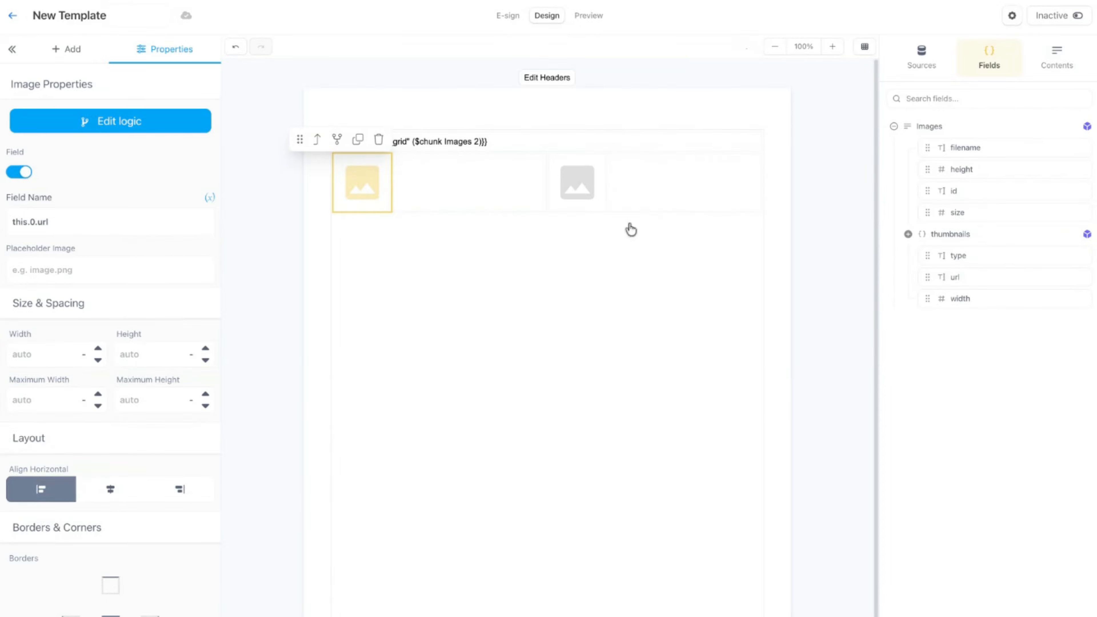
{"action": "left_click_drag", "start_coordinate": [929, 278], "coordinate": [341, 189]}
{"action": "left_click", "coordinate": [348, 189]}
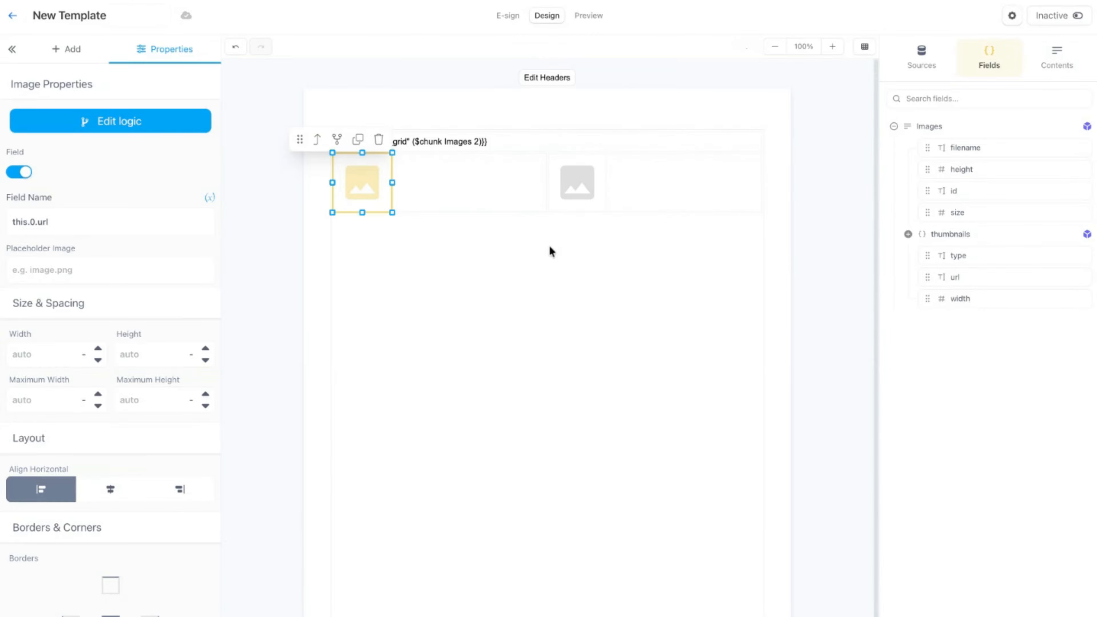
Center the first image horizontally within its column.
{"action": "left_click", "coordinate": [571, 173]}
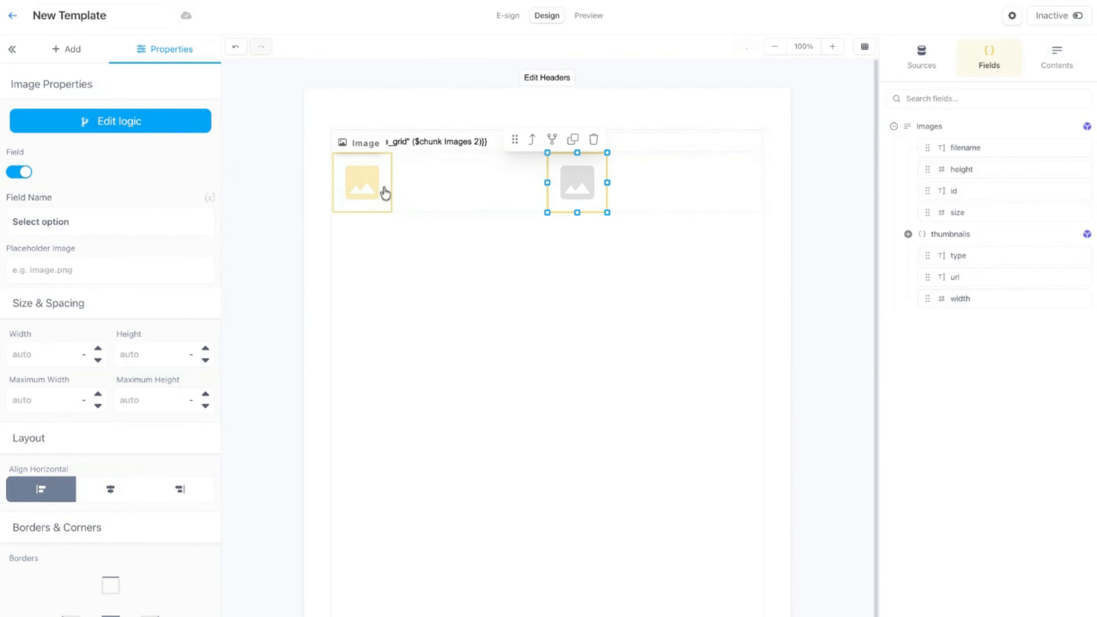
{"action": "left_click", "coordinate": [457, 184]}
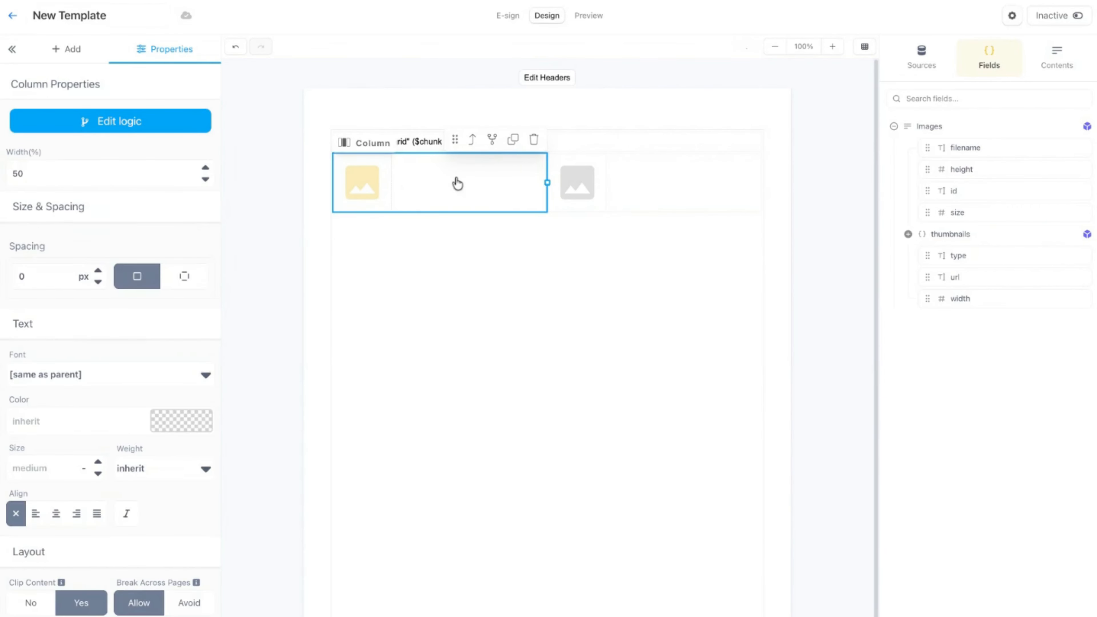
{"action": "left_click", "coordinate": [373, 184]}
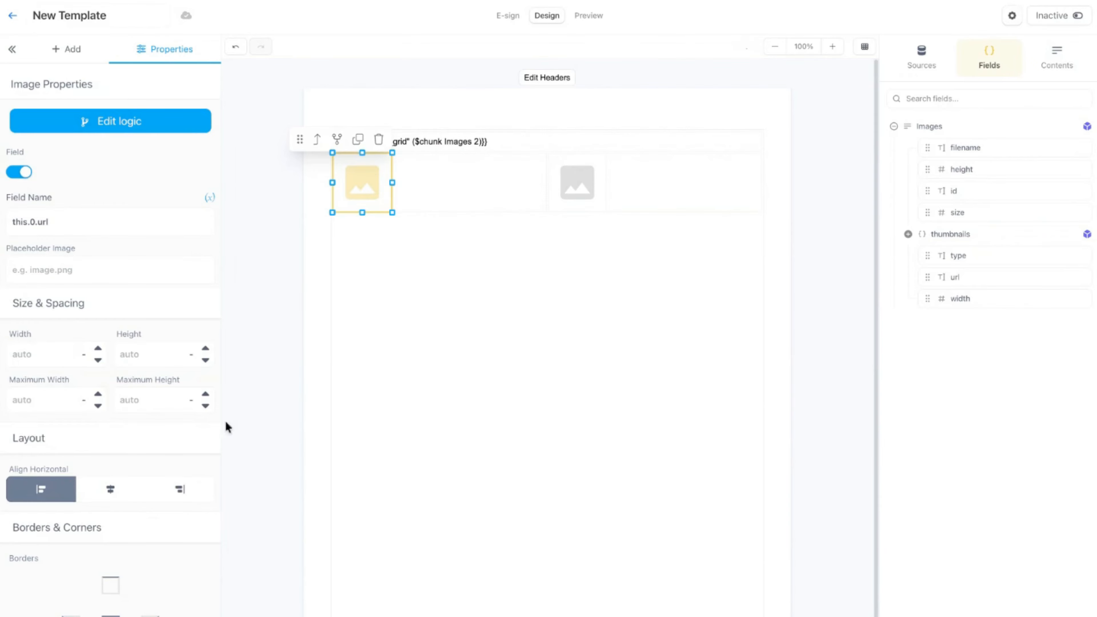
{"action": "left_click", "coordinate": [110, 490]}
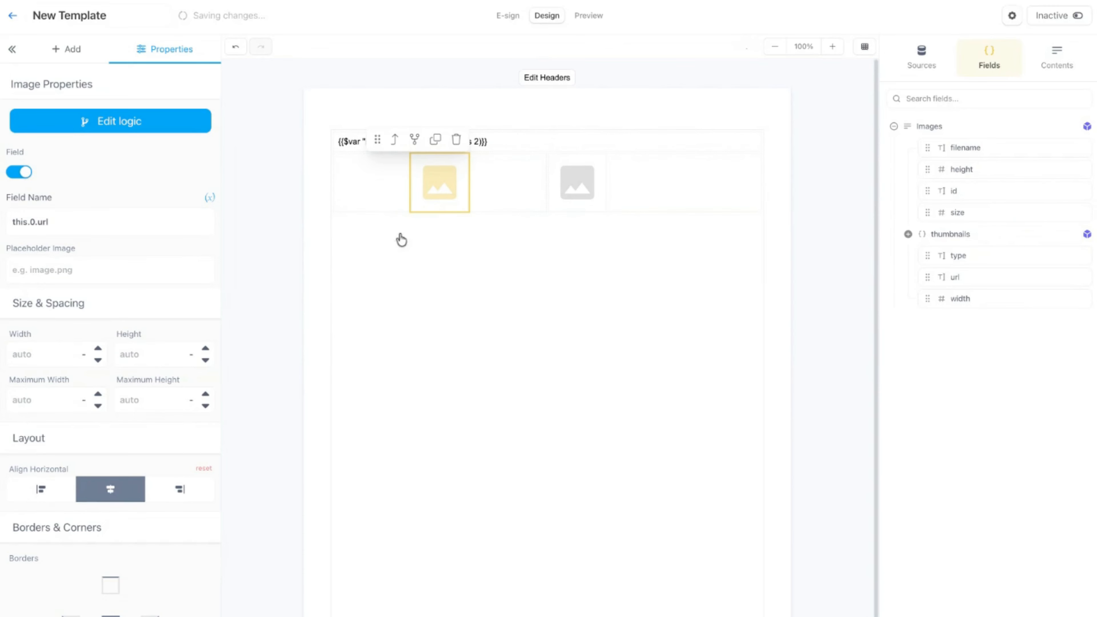
Set the first image's height to 200 px.
{"action": "left_click", "coordinate": [137, 349]}
{"action": "type", "text": "20"}
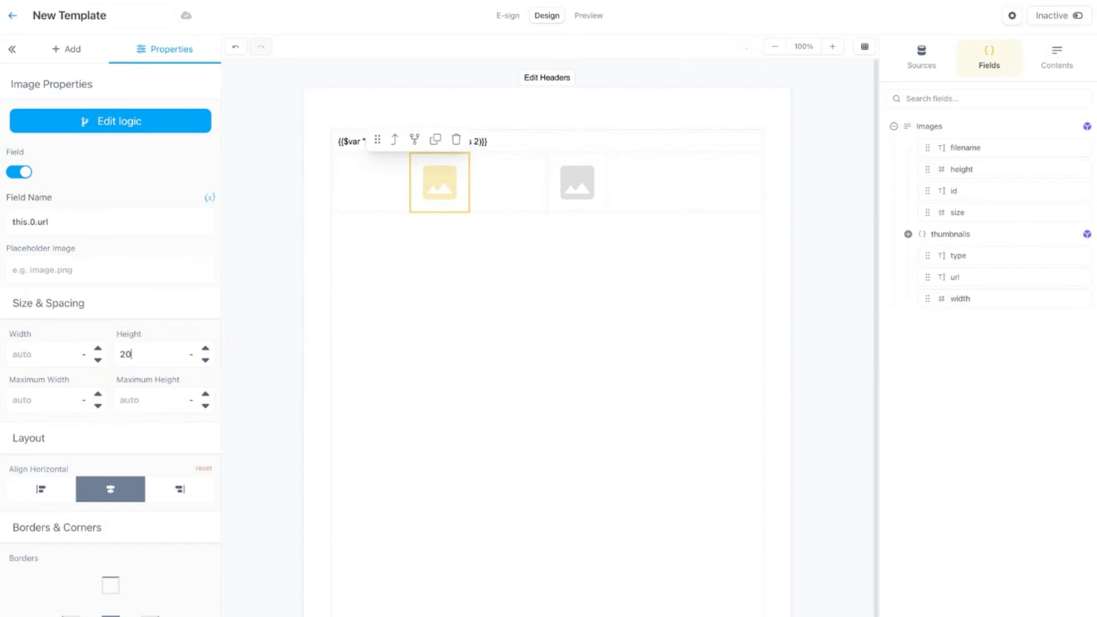
{"action": "type", "text": "0"}
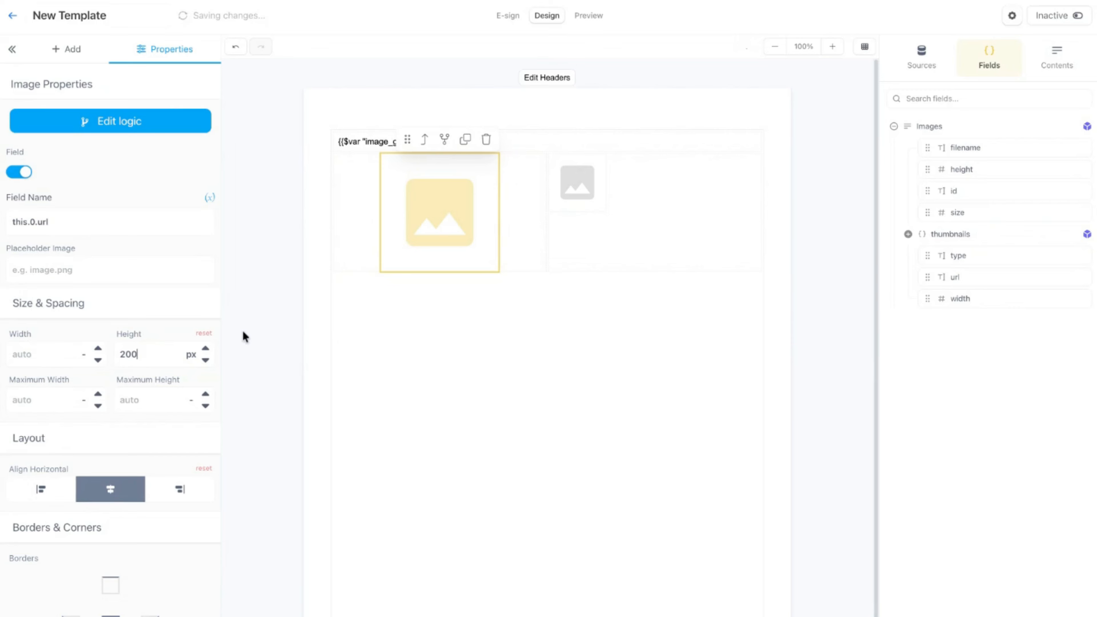
Duplicate the first image's column and delete the leftover column holding the unconfigured gray image.
{"action": "left_click", "coordinate": [523, 241]}
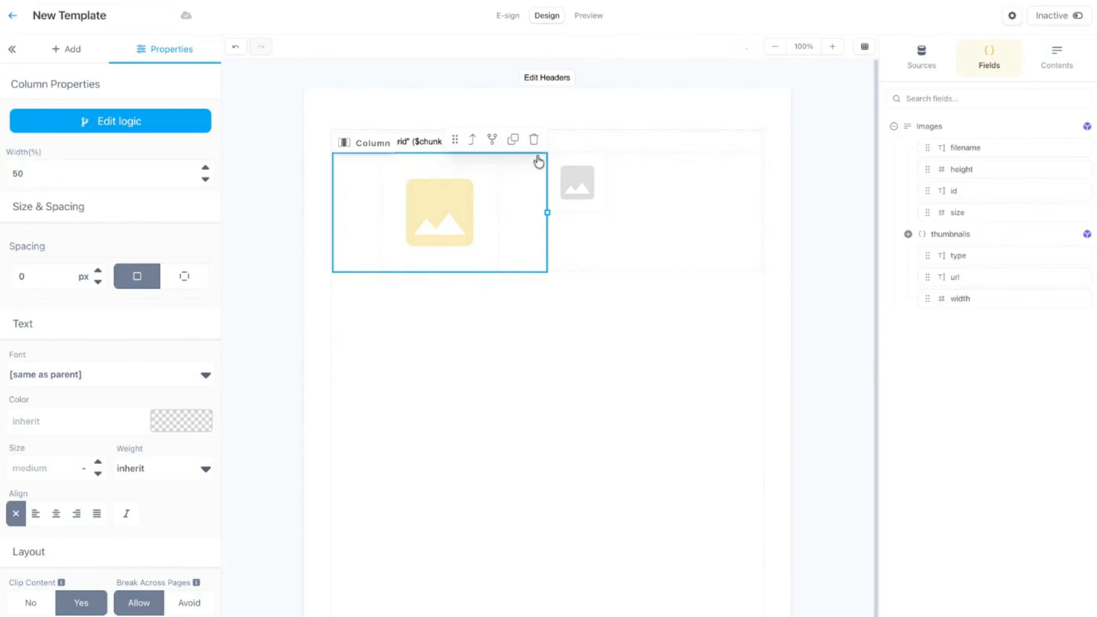
{"action": "left_click", "coordinate": [514, 141]}
{"action": "left_click", "coordinate": [637, 237]}
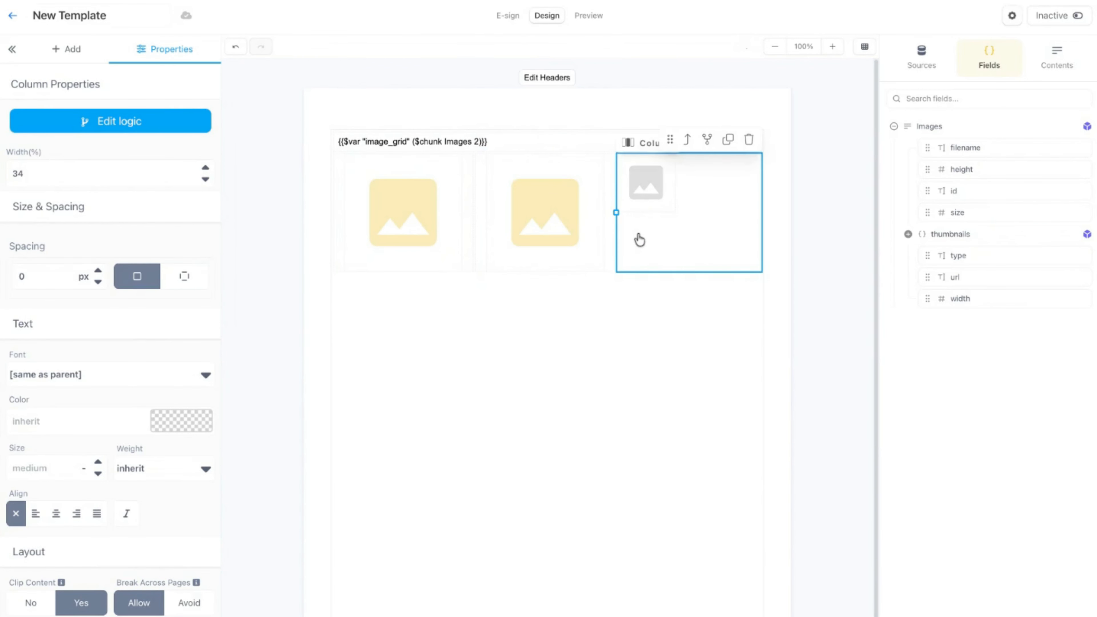
{"action": "left_click", "coordinate": [749, 139]}
Set the field name of the image in the second column to this.2.url.
{"action": "left_click", "coordinate": [461, 216]}
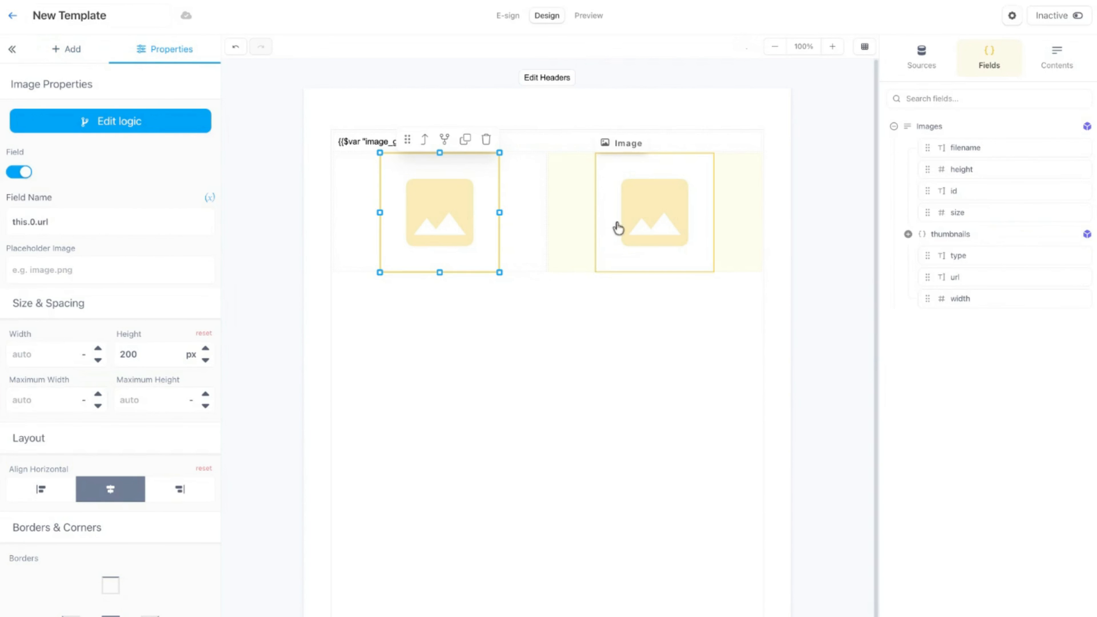
{"action": "left_click", "coordinate": [661, 215]}
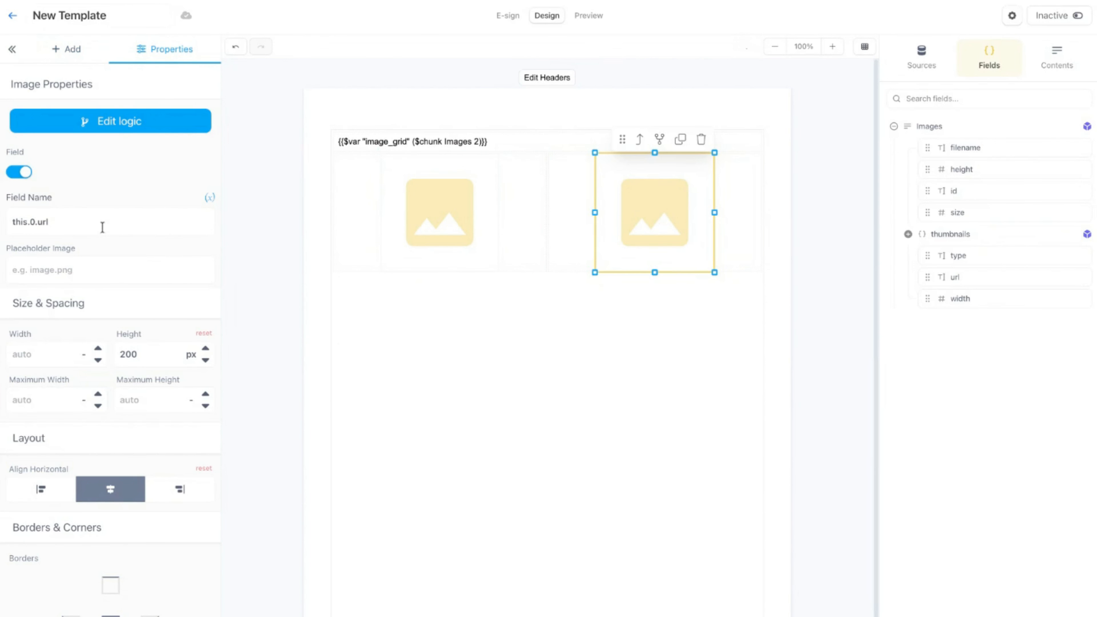
{"action": "double_click", "coordinate": [33, 221]}
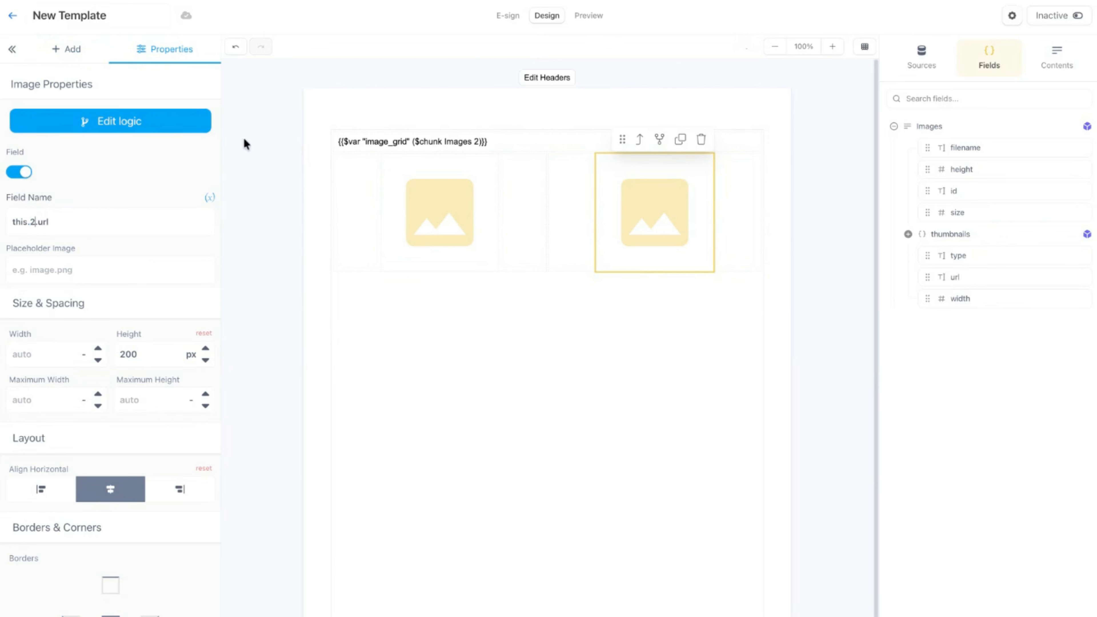
{"action": "left_click", "coordinate": [415, 149]}
Check the first image's field name and set the second image's field name to this.1.url.
{"action": "left_click", "coordinate": [443, 201]}
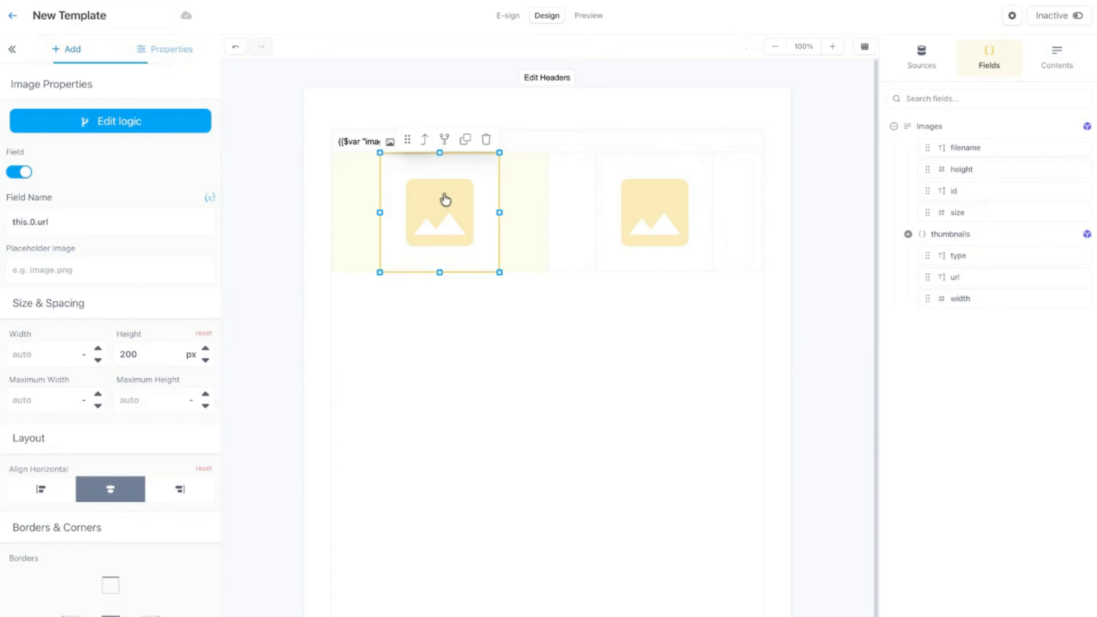
{"action": "left_click", "coordinate": [371, 198]}
{"action": "left_click", "coordinate": [468, 216]}
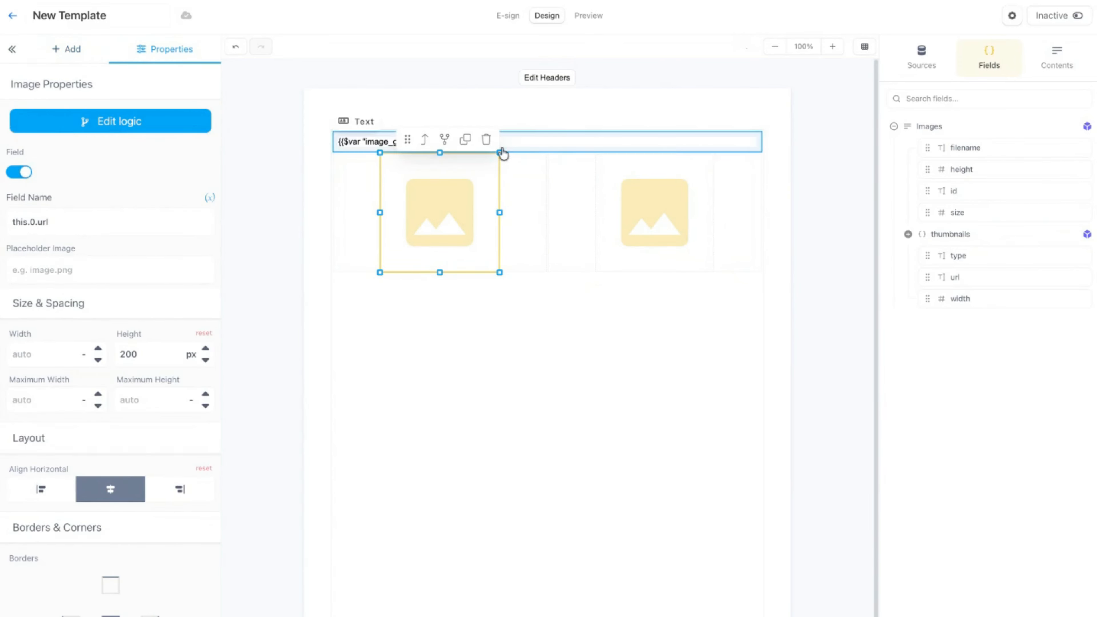
{"action": "left_click", "coordinate": [665, 219]}
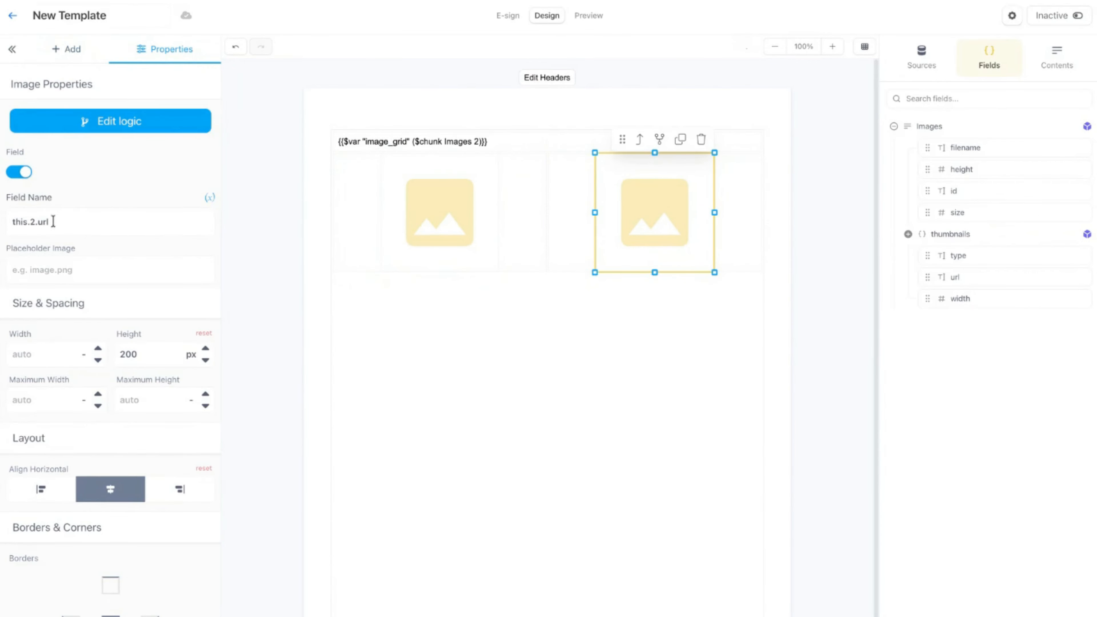
{"action": "left_click_drag", "start_coordinate": [32, 223], "coordinate": [33, 223]}
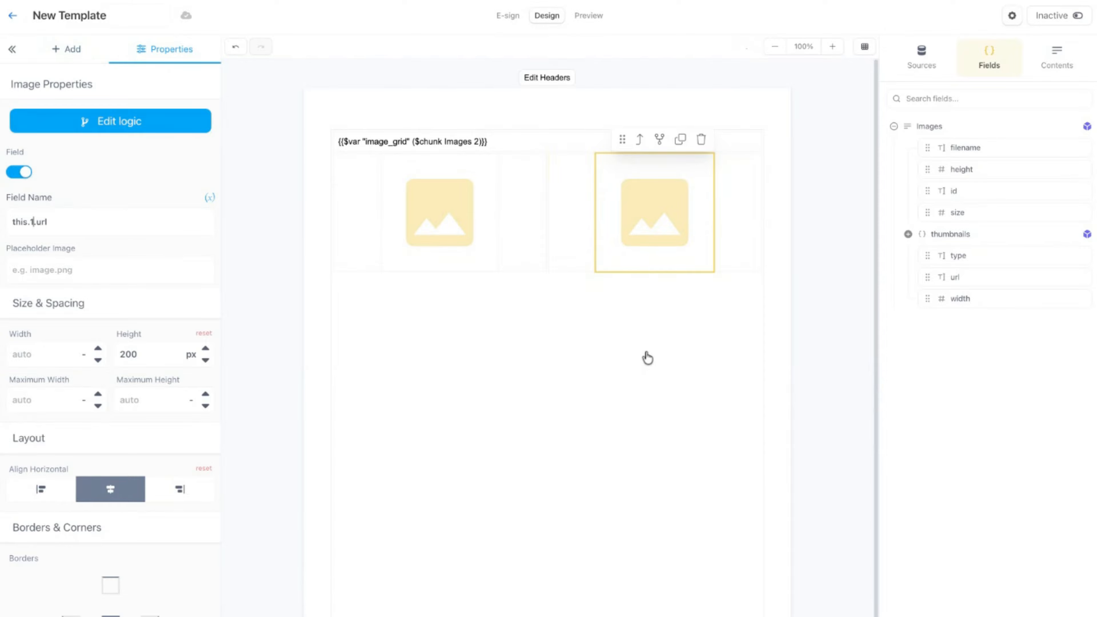
{"action": "left_click", "coordinate": [541, 109]}
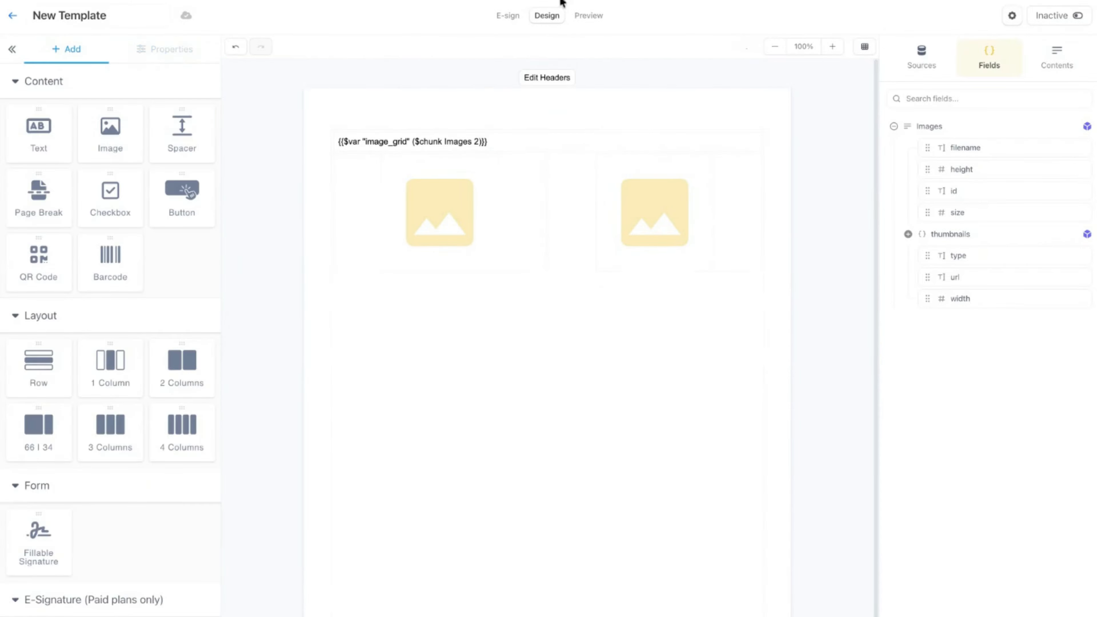
Preview the document with the Item 4 record and look over the two-column image grid.
{"action": "left_click", "coordinate": [588, 16]}
{"action": "left_click", "coordinate": [44, 221]}
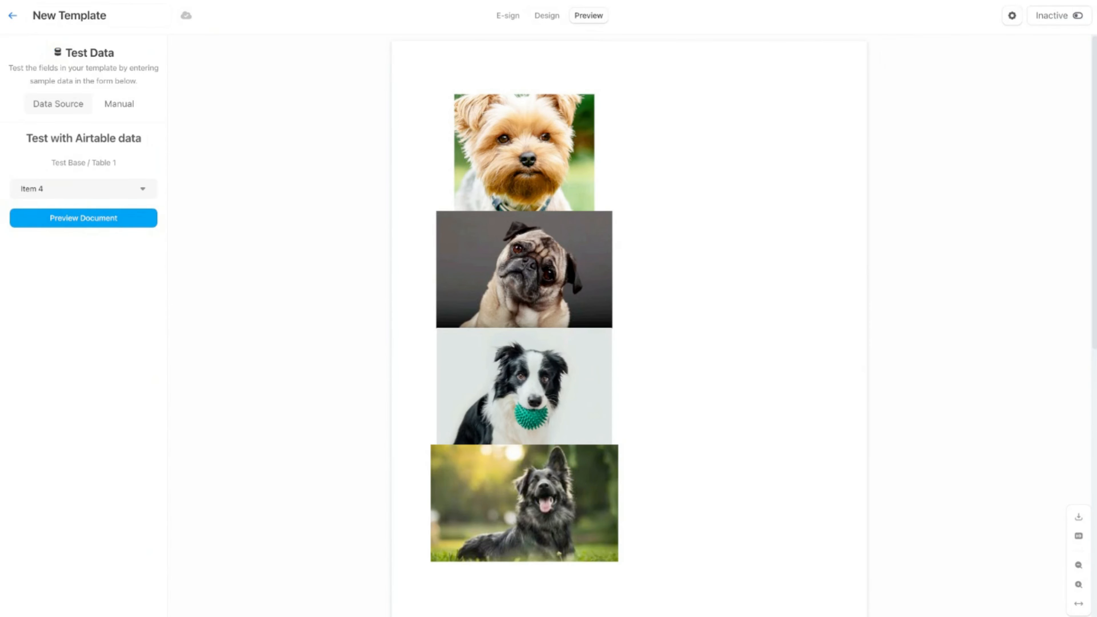
{"action": "left_click", "coordinate": [100, 220]}
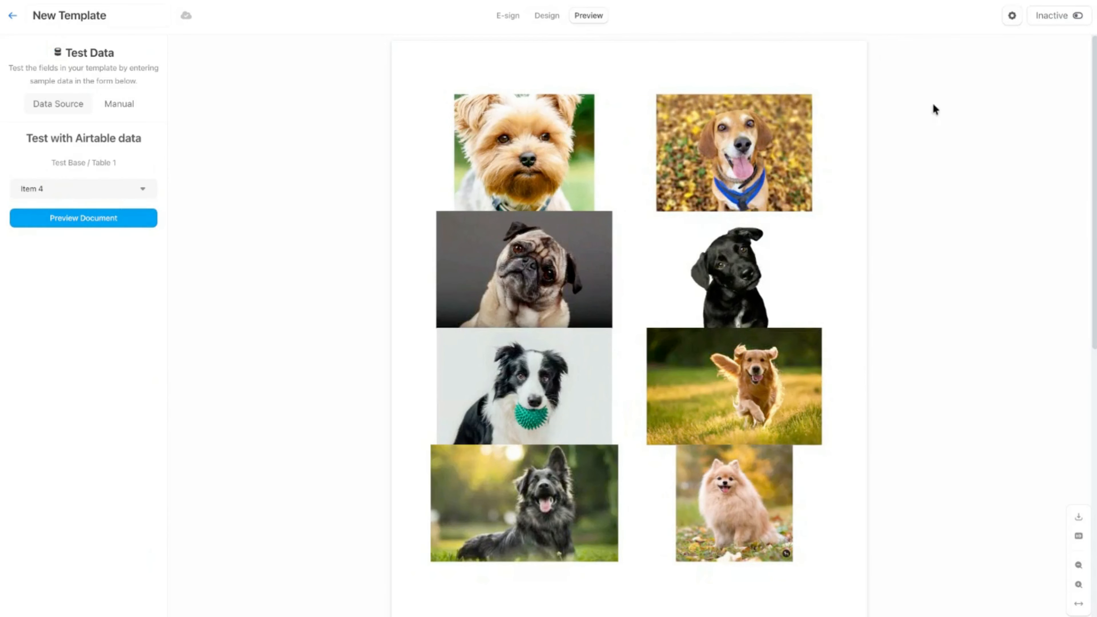
{"action": "scroll", "coordinate": [607, 211], "scroll_direction": "down", "scroll_amount": 1}
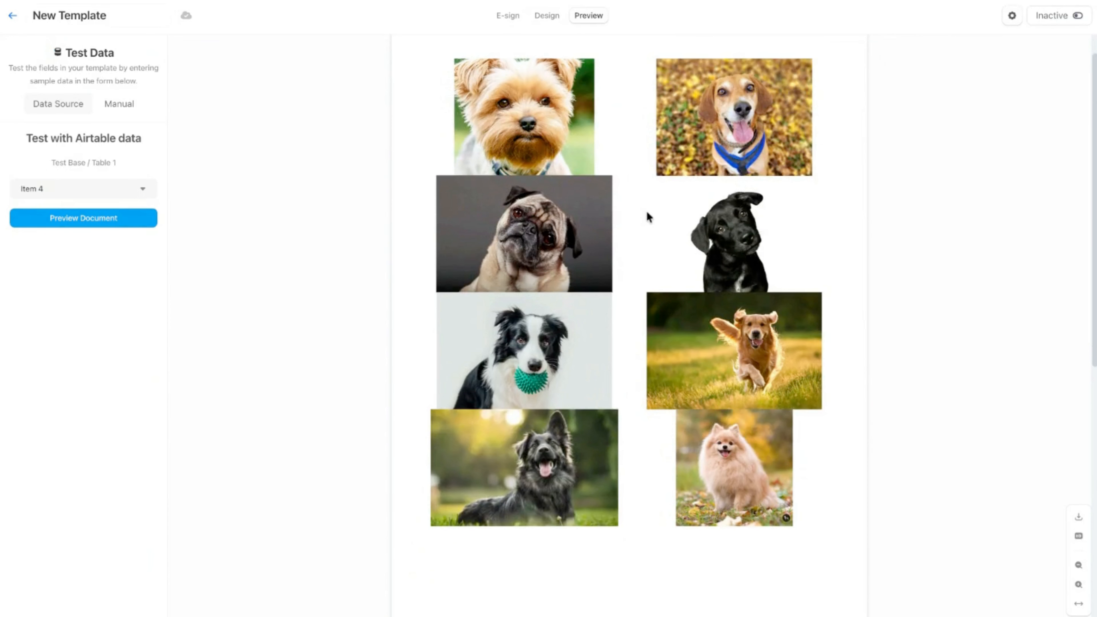
{"action": "scroll", "coordinate": [652, 214], "scroll_direction": "up", "scroll_amount": 1}
{"action": "scroll", "coordinate": [650, 211], "scroll_direction": "down", "scroll_amount": 1}
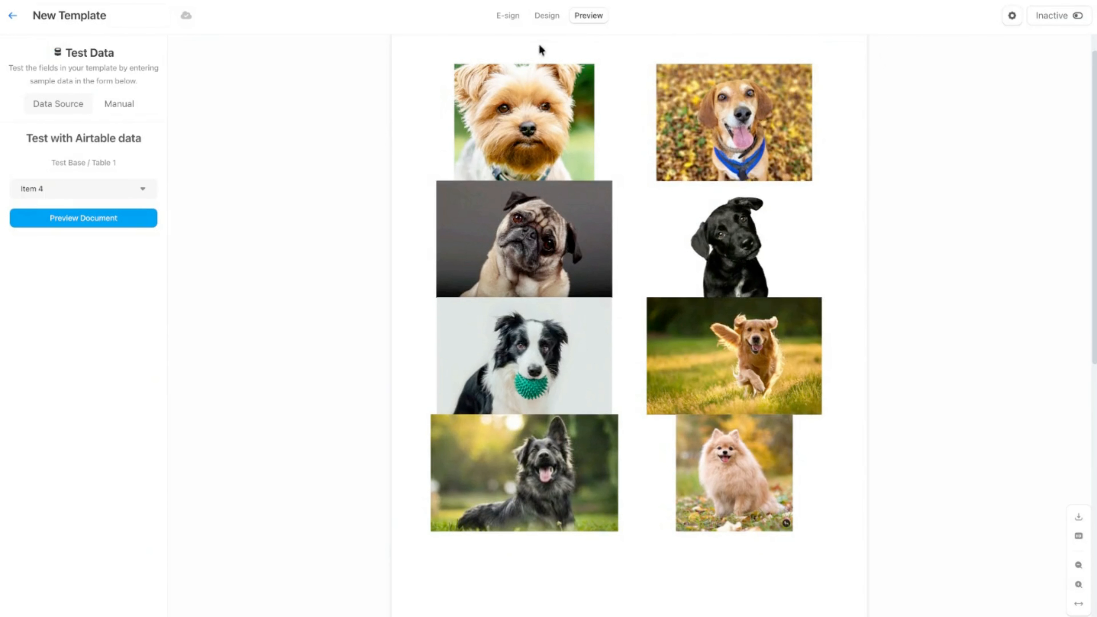
Return to the design and set individual padding on the first image column, with 2 px at top and bottom.
{"action": "left_click", "coordinate": [546, 17]}
{"action": "left_click", "coordinate": [514, 206]}
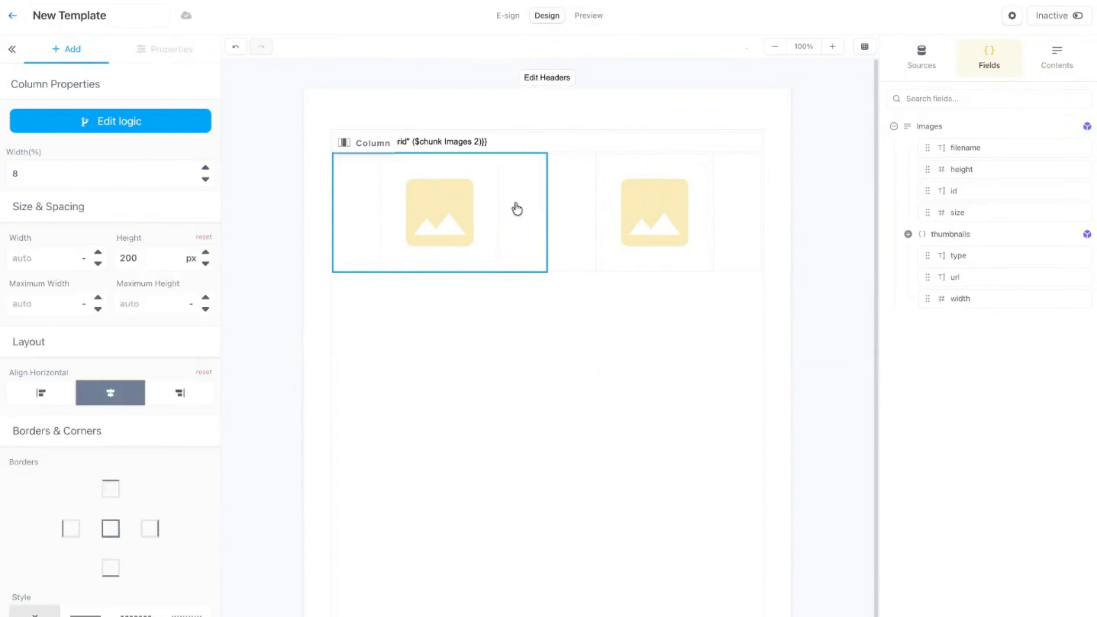
{"action": "left_click", "coordinate": [184, 277]}
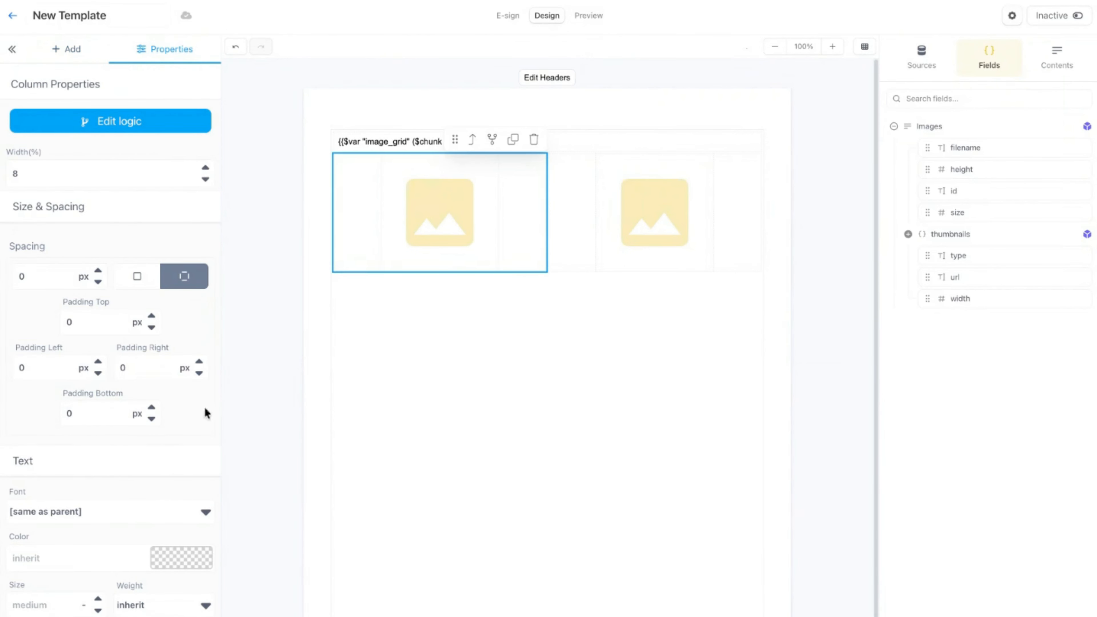
{"action": "left_click_drag", "start_coordinate": [93, 416], "coordinate": [52, 419]}
{"action": "type", "text": "2"}
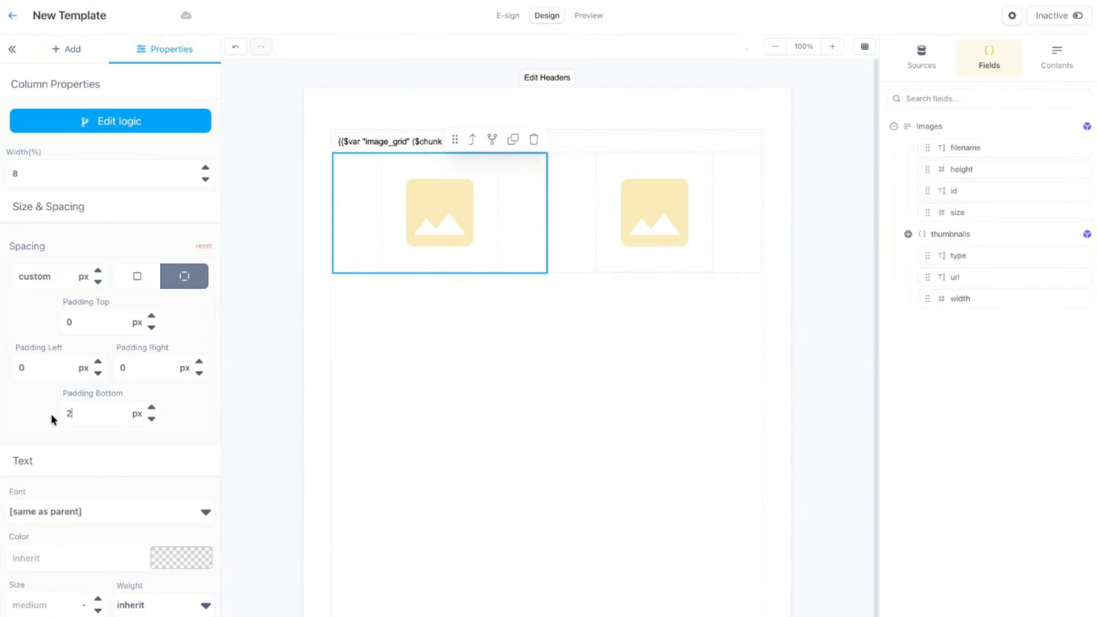
{"action": "left_click_drag", "start_coordinate": [90, 324], "coordinate": [69, 325]}
{"action": "type", "text": "2"}
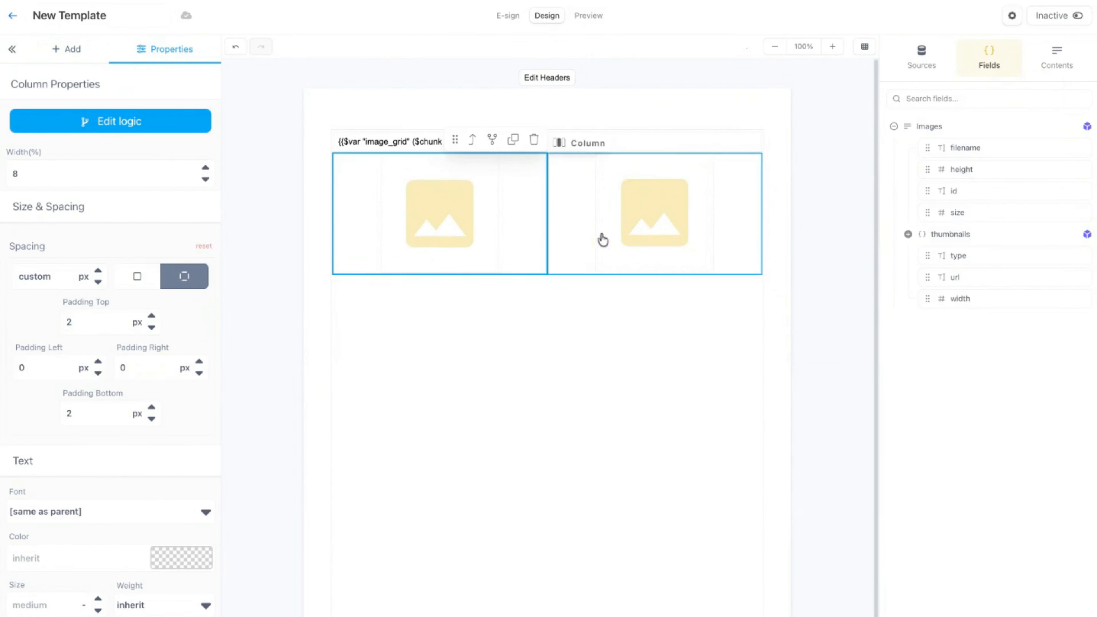
Set individual padding on the second image column, with 2 px at top and bottom.
{"action": "left_click", "coordinate": [581, 256]}
{"action": "left_click", "coordinate": [190, 285]}
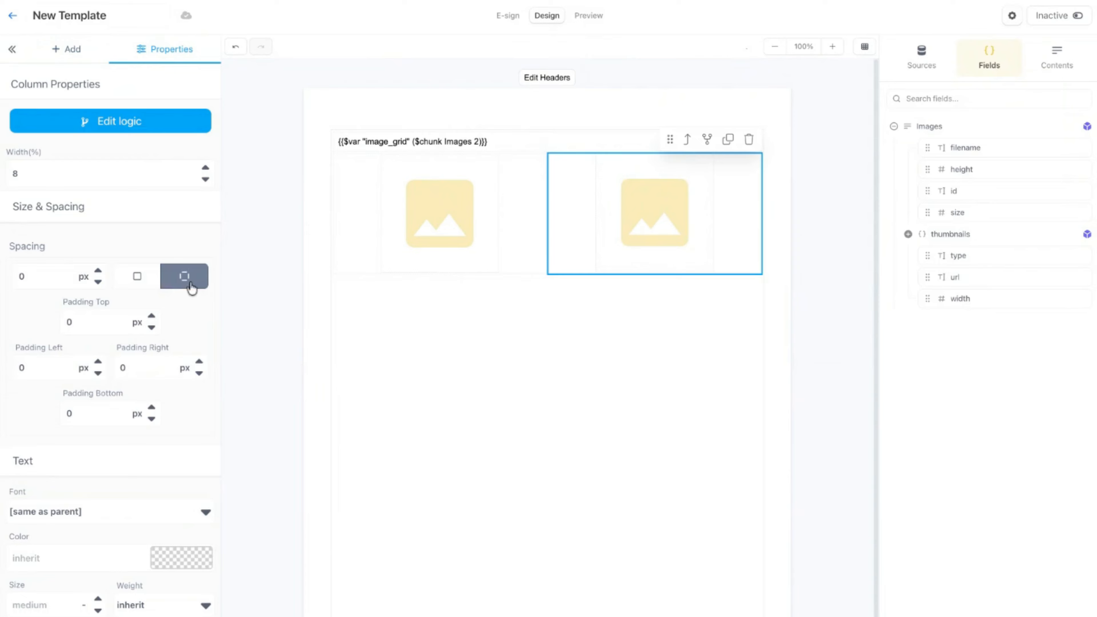
{"action": "left_click_drag", "start_coordinate": [81, 322], "coordinate": [49, 320]}
{"action": "type", "text": "2"}
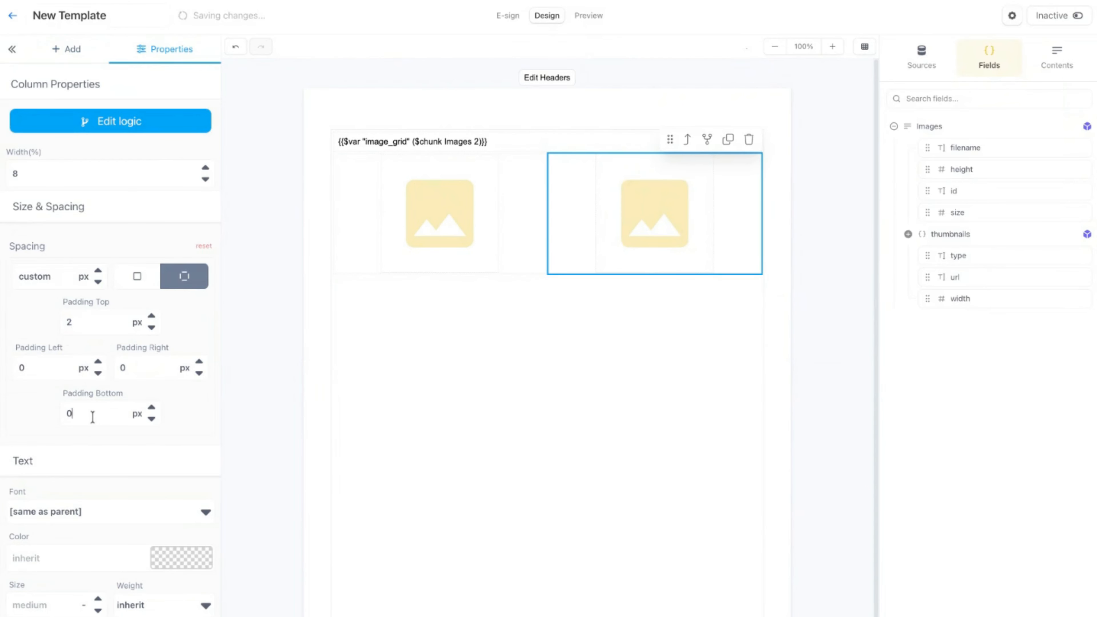
{"action": "left_click_drag", "start_coordinate": [92, 416], "coordinate": [63, 411]}
{"action": "type", "text": "2"}
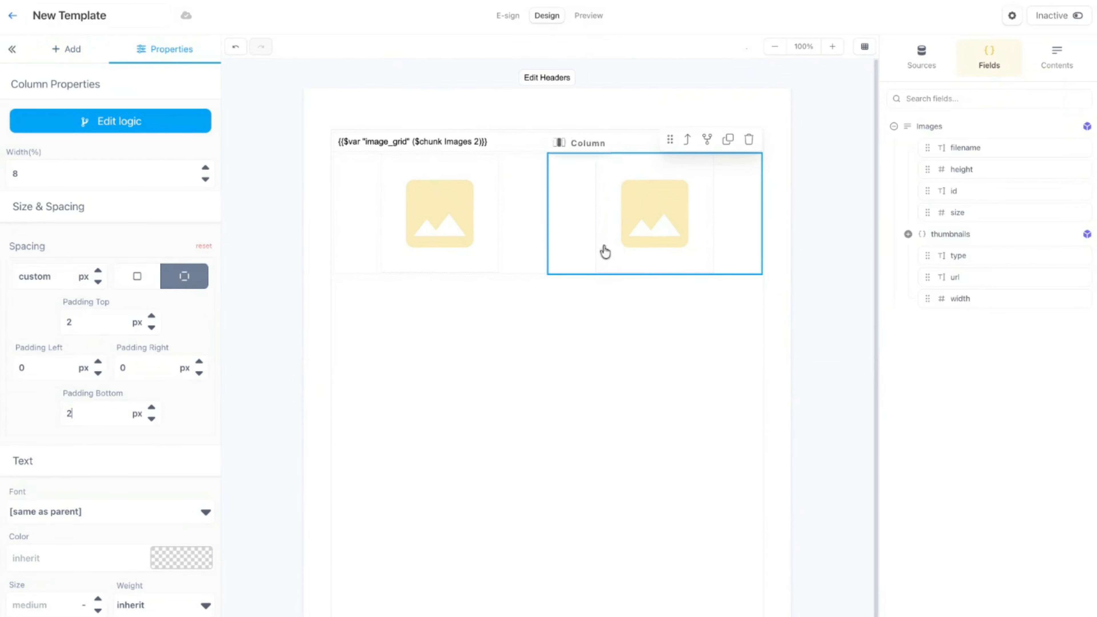
{"action": "left_click", "coordinate": [776, 164]}
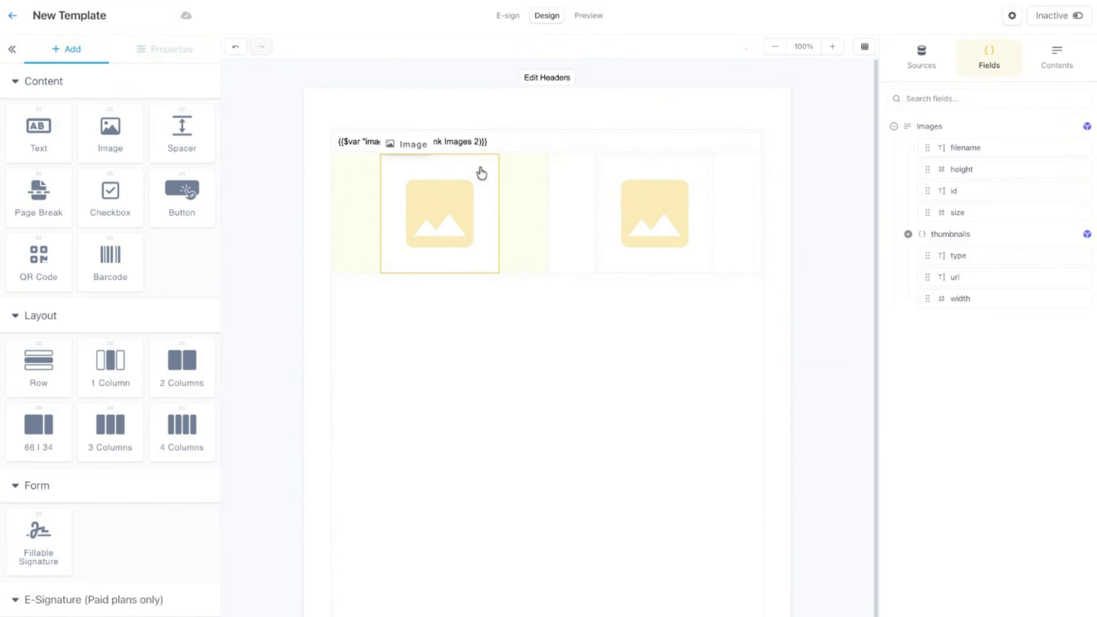
Set the first image column's top and bottom padding to 5 px.
{"action": "left_click", "coordinate": [509, 216]}
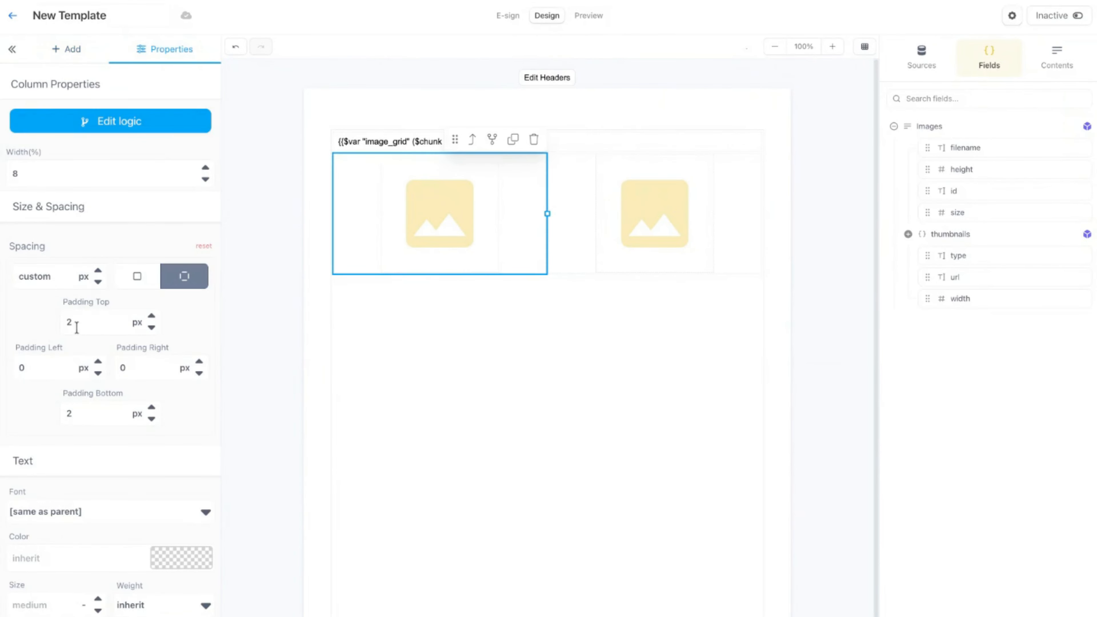
{"action": "left_click_drag", "start_coordinate": [82, 322], "coordinate": [44, 320]}
{"action": "type", "text": "5"}
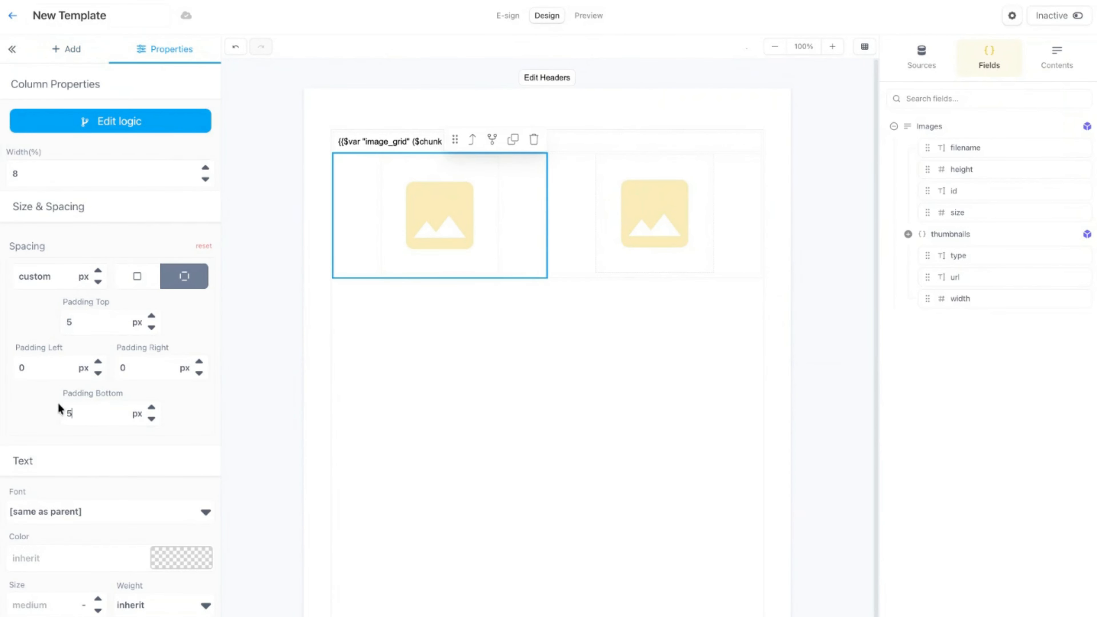
Set the second image column's top and bottom padding to 5 px.
{"action": "left_click", "coordinate": [550, 261]}
{"action": "left_click_drag", "start_coordinate": [84, 322], "coordinate": [62, 325]}
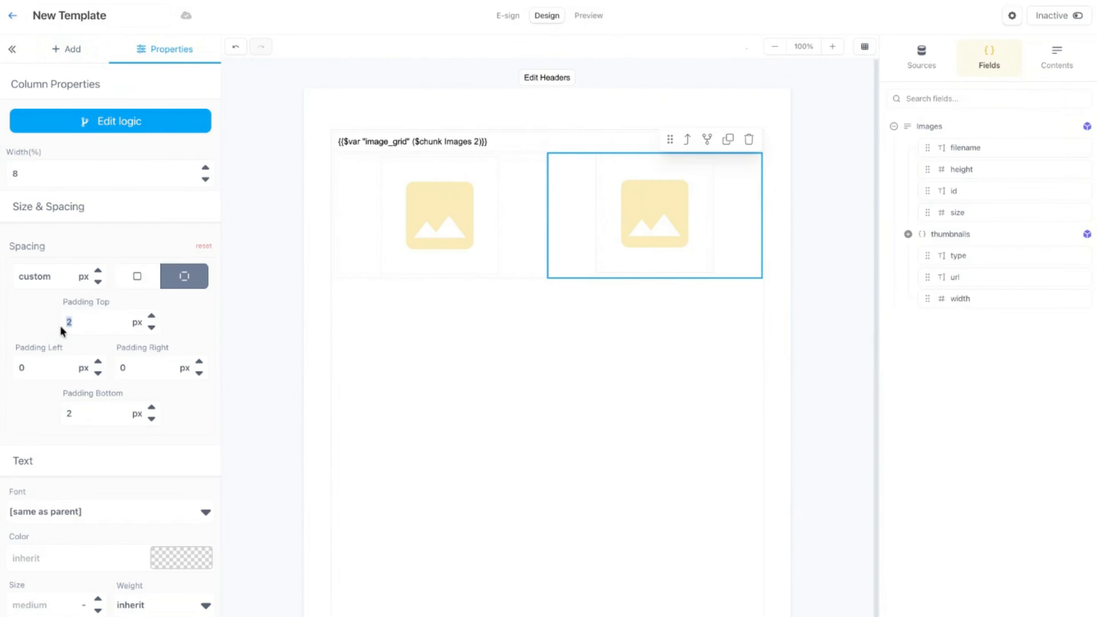
{"action": "type", "text": "5"}
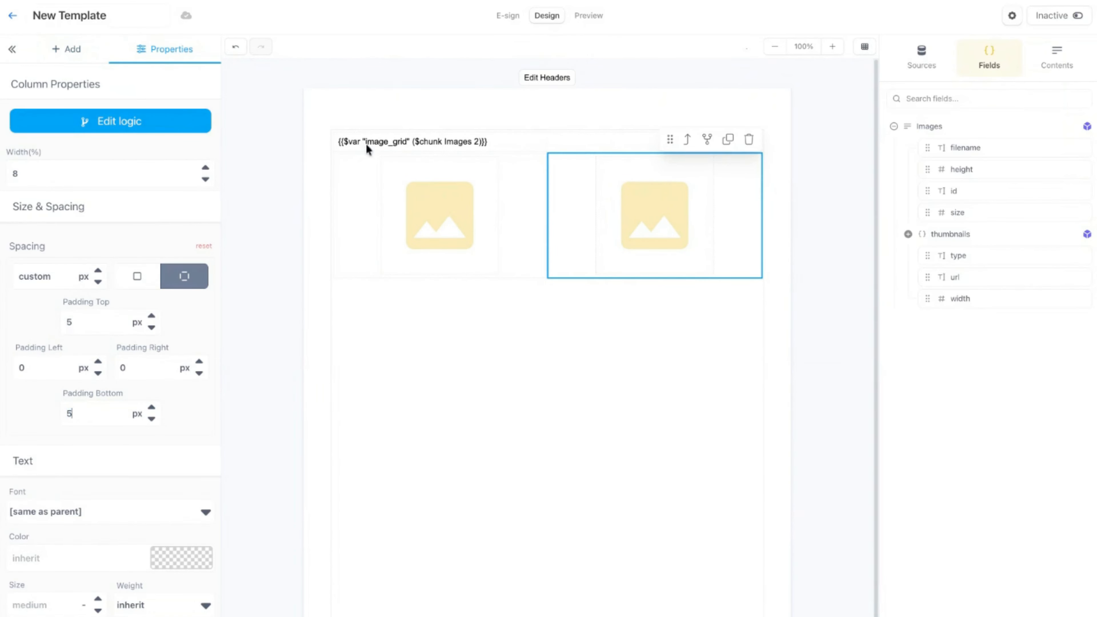
{"action": "left_click", "coordinate": [462, 92]}
Preview the document to check the spacing between the image rows, and return to the design.
{"action": "left_click", "coordinate": [590, 16]}
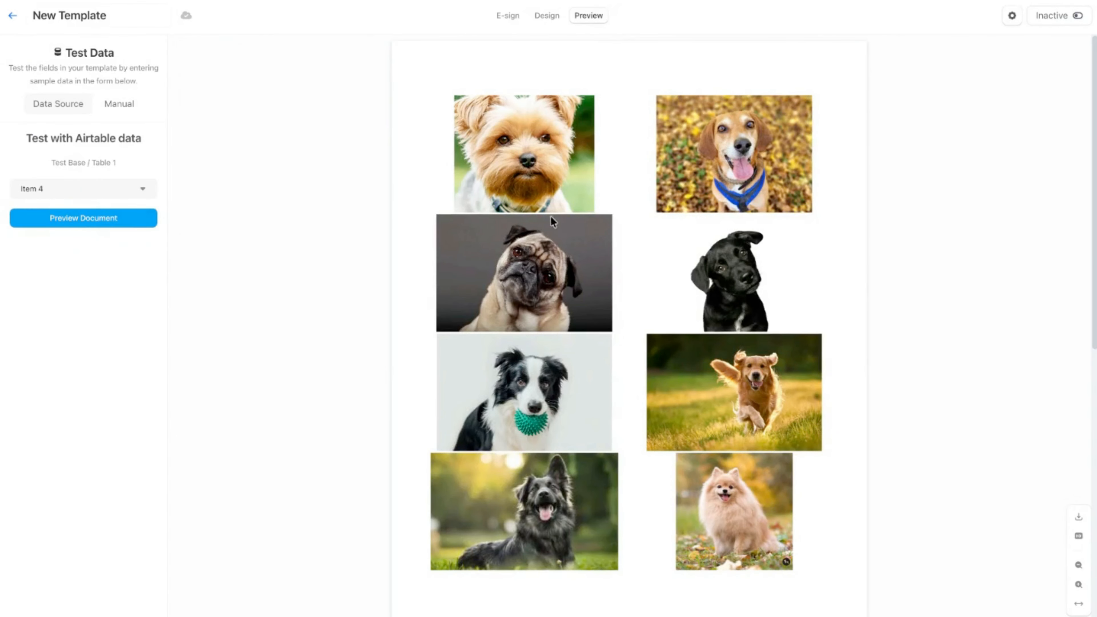
{"action": "left_click", "coordinate": [547, 17]}
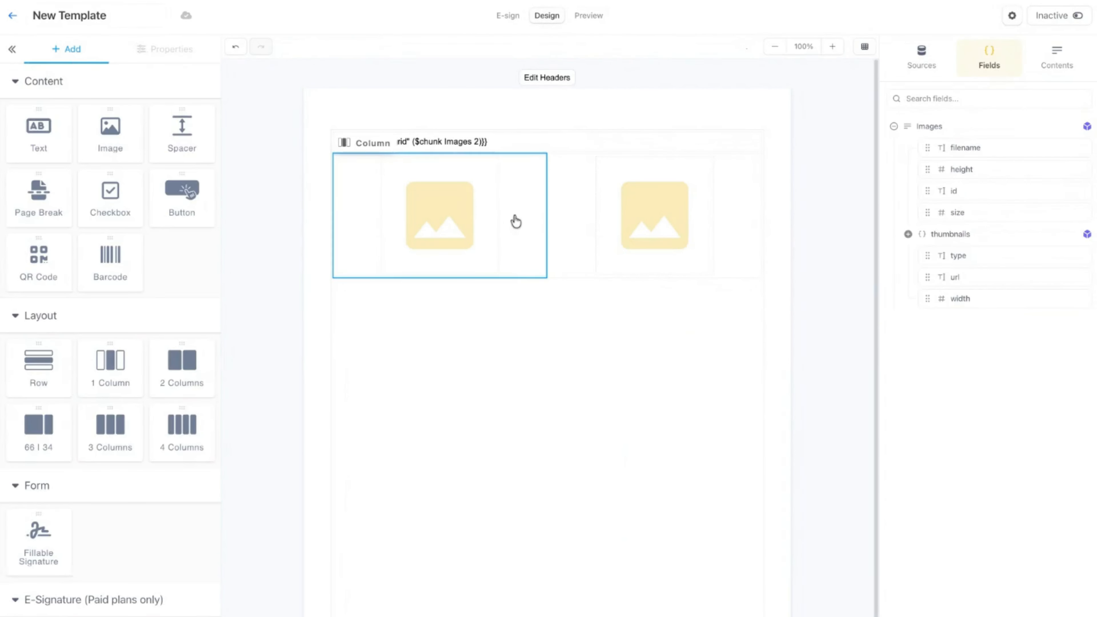
Increase the bottom padding of the image columns to widen the gap between the repeated rows.
{"action": "left_click", "coordinate": [514, 219]}
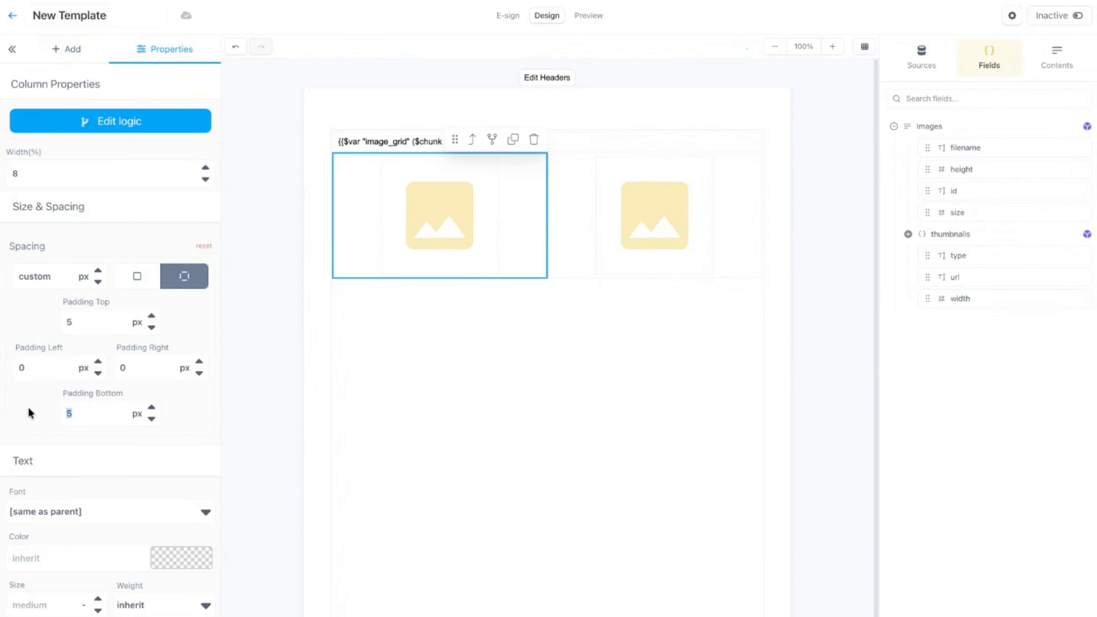
{"action": "left_click", "coordinate": [718, 254]}
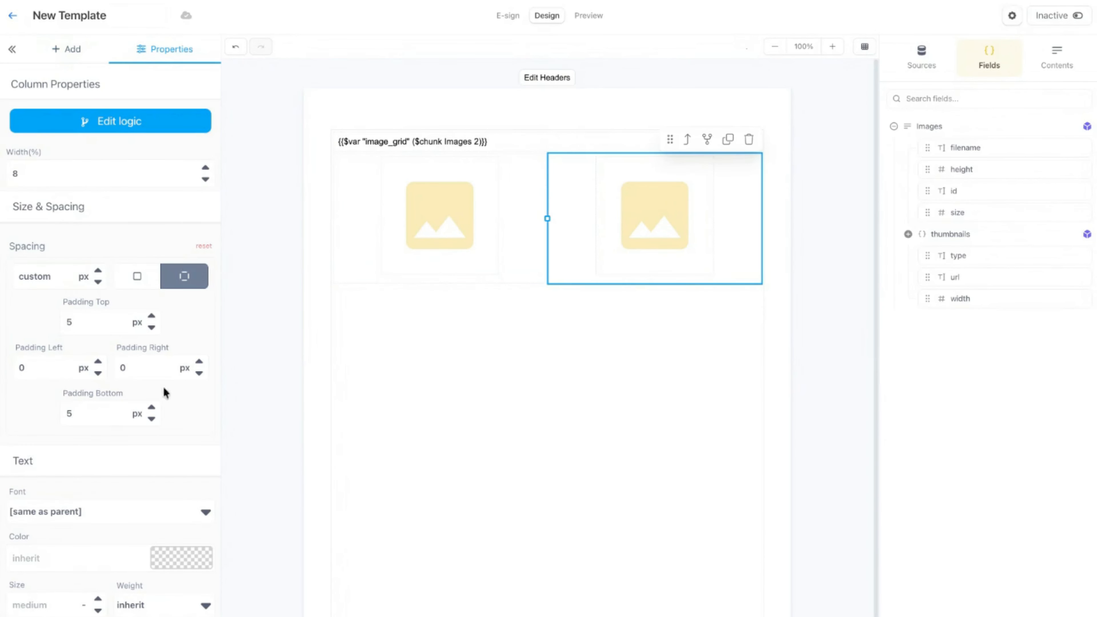
{"action": "left_click", "coordinate": [523, 321]}
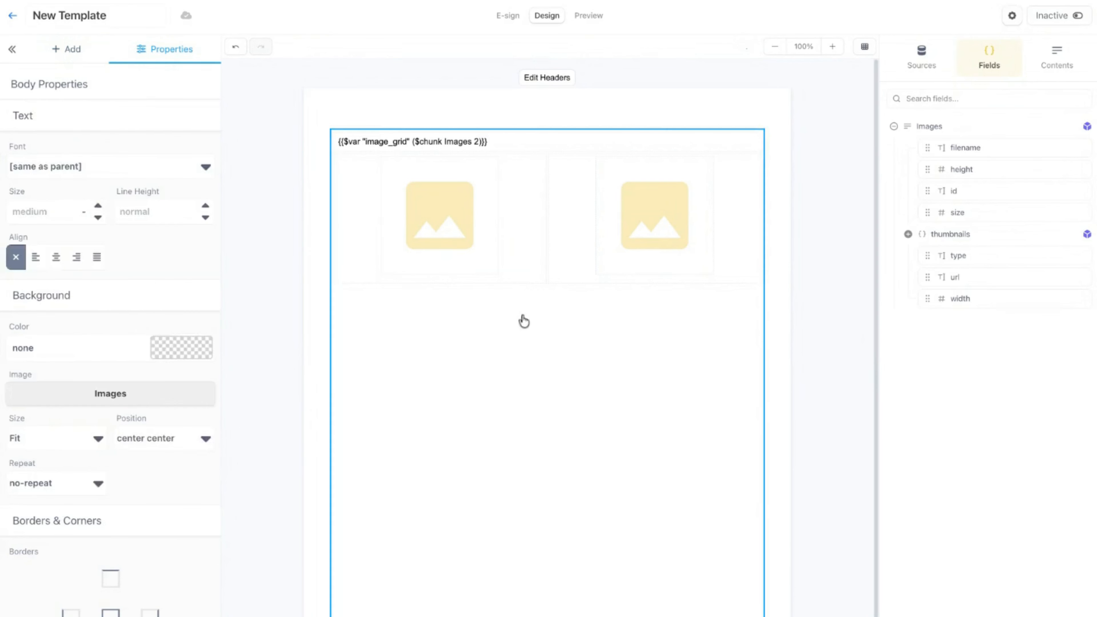
Examine the layout, border and rounded-corner settings of the first image.
{"action": "left_click", "coordinate": [464, 241]}
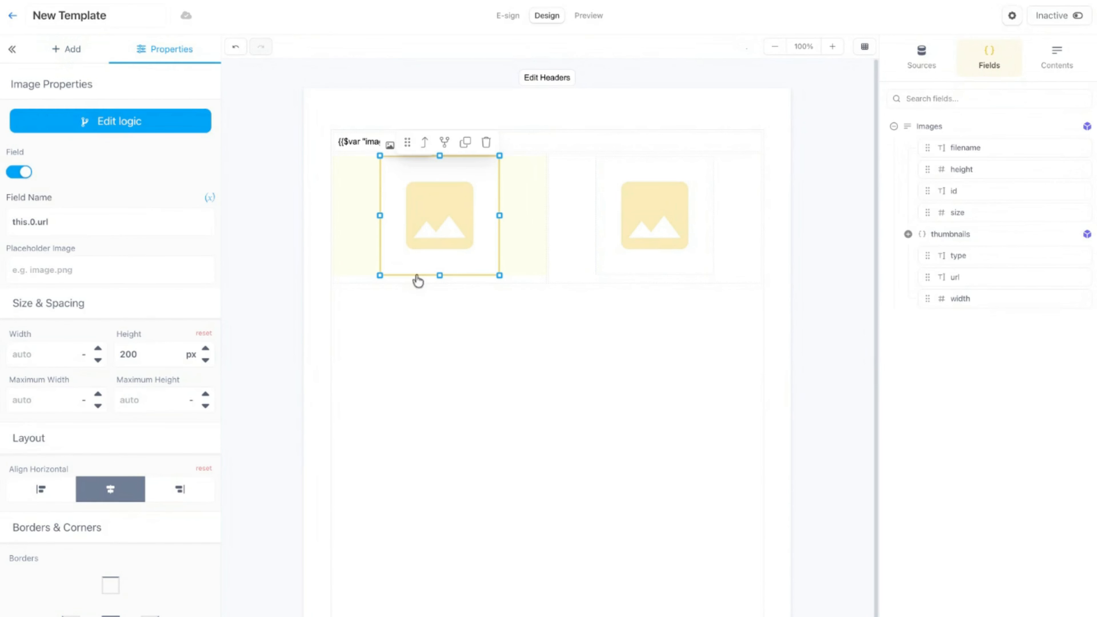
{"action": "scroll", "coordinate": [155, 196], "scroll_direction": "down", "scroll_amount": 6}
{"action": "scroll", "coordinate": [161, 236], "scroll_direction": "up", "scroll_amount": 1}
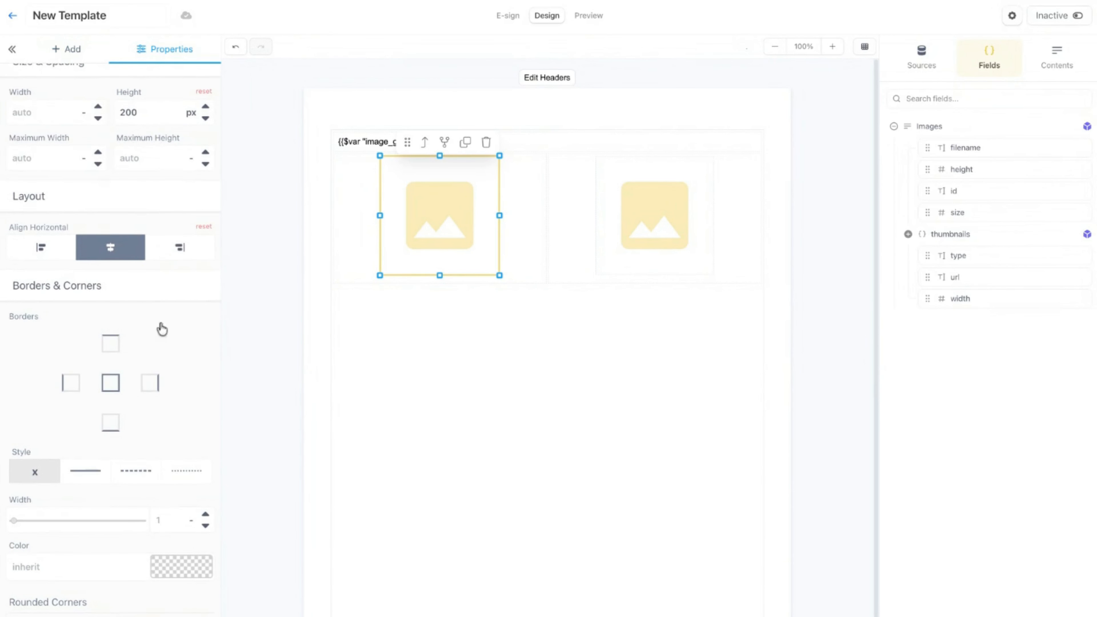
{"action": "type", "text": "10"}
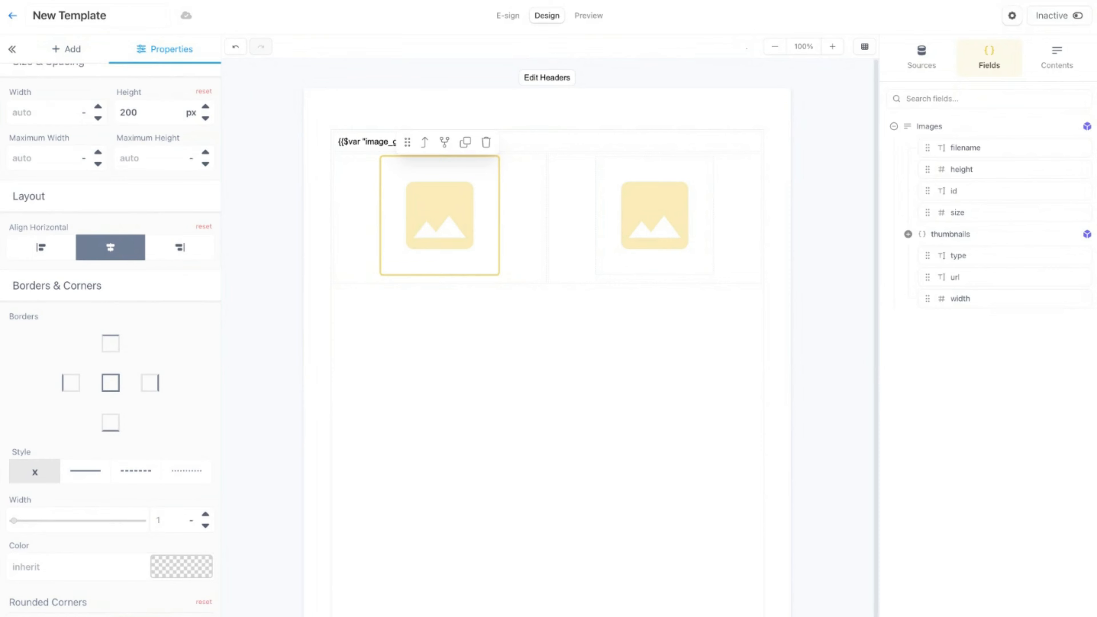
Preview the document with the Item 4 record, check the image grid across both pages, and return to the design.
{"action": "left_click", "coordinate": [652, 235]}
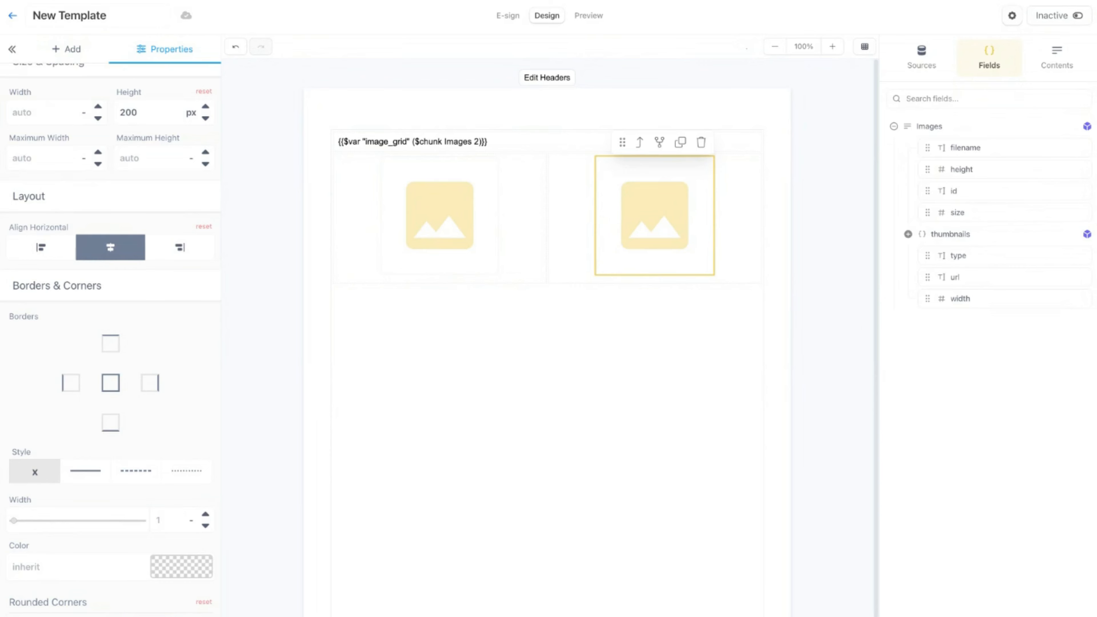
{"action": "left_click", "coordinate": [394, 115]}
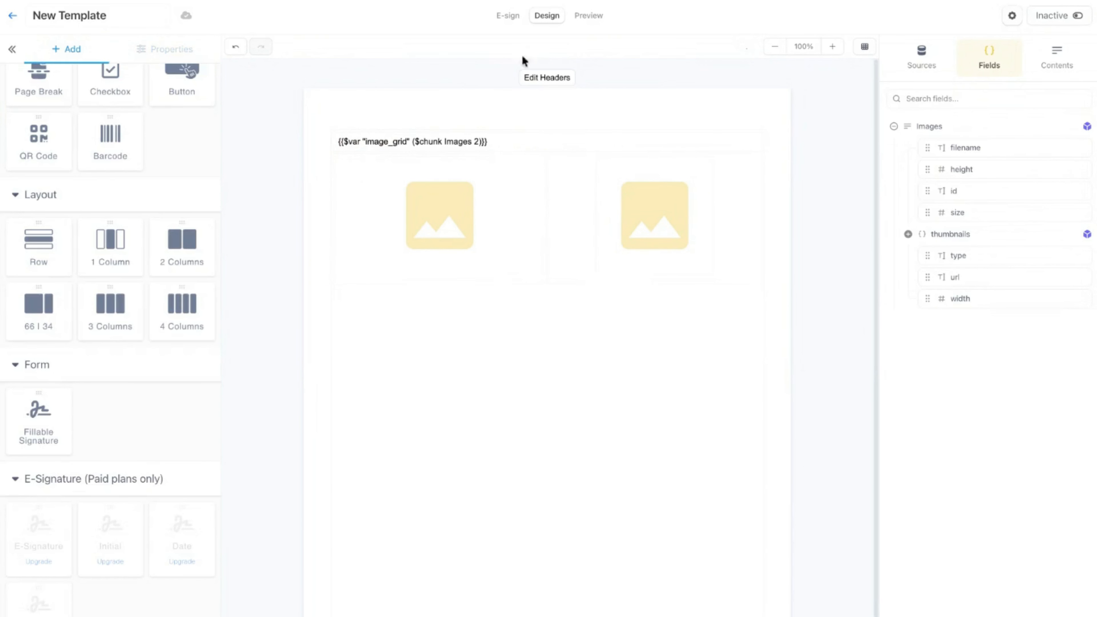
{"action": "left_click", "coordinate": [588, 17]}
{"action": "left_click", "coordinate": [95, 220]}
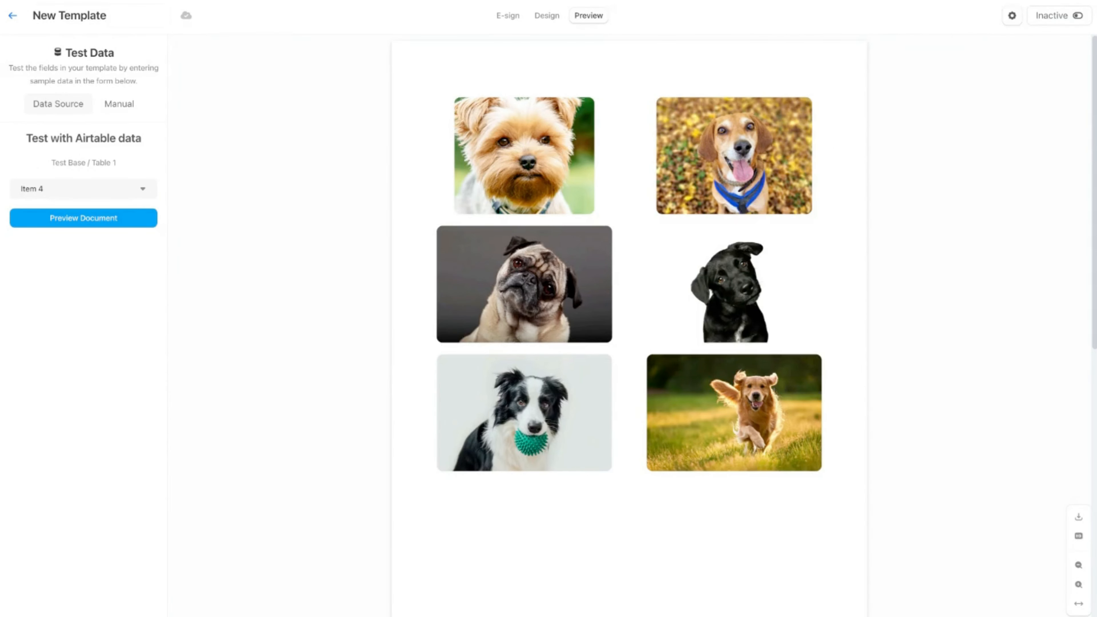
{"action": "scroll", "coordinate": [629, 324], "scroll_direction": "down", "scroll_amount": 10}
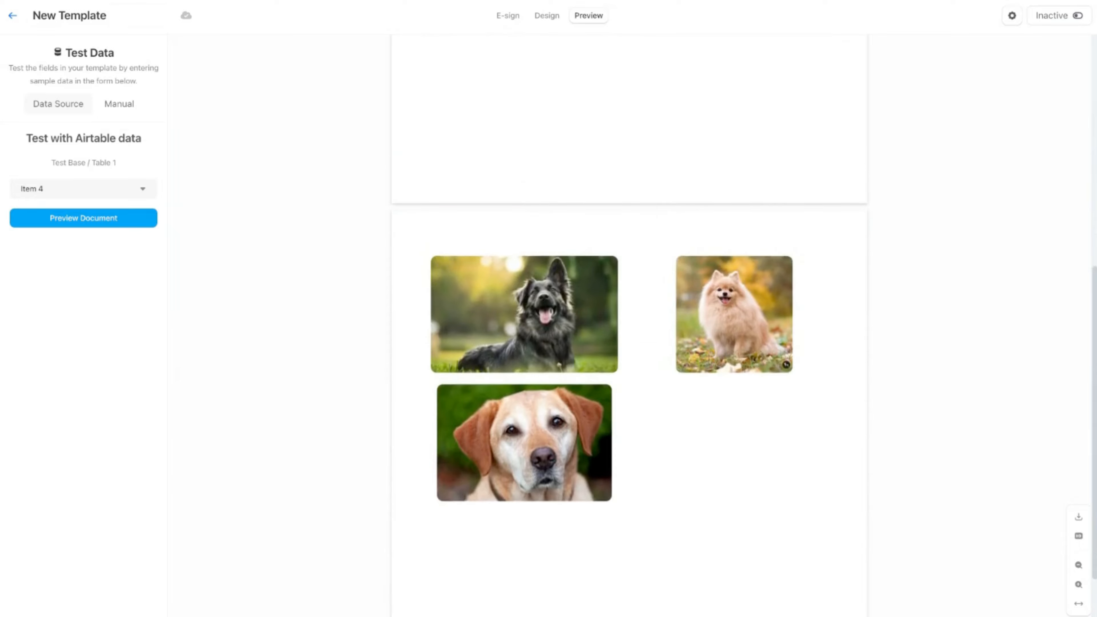
{"action": "scroll", "coordinate": [629, 324], "scroll_direction": "up", "scroll_amount": 10}
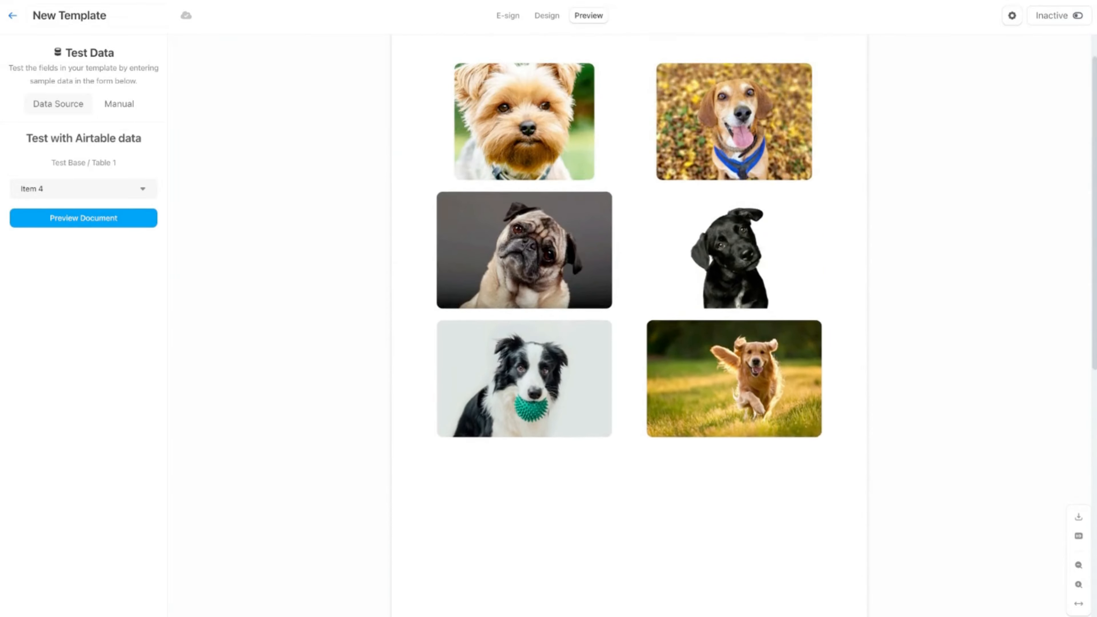
{"action": "scroll", "coordinate": [629, 324], "scroll_direction": "up", "scroll_amount": 2}
{"action": "scroll", "coordinate": [629, 324], "scroll_direction": "down", "scroll_amount": 10}
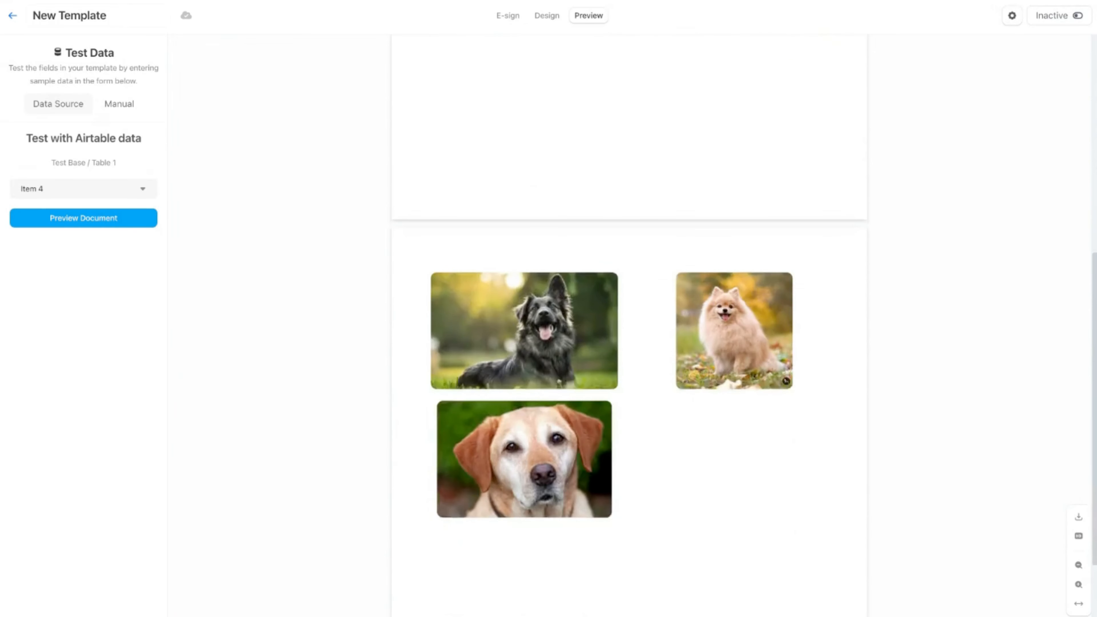
{"action": "scroll", "coordinate": [1087, 85], "scroll_direction": "up", "scroll_amount": 10}
{"action": "left_click", "coordinate": [546, 15]}
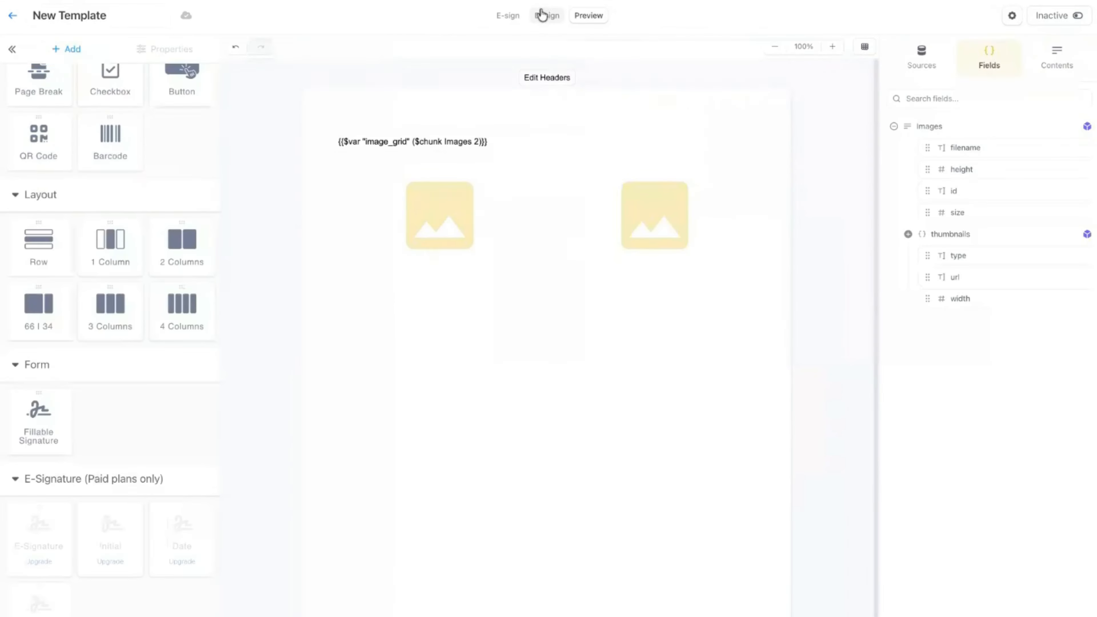
Change the chunk size in the image_grid variable expression to 3.
{"action": "left_click", "coordinate": [473, 147]}
{"action": "left_click", "coordinate": [476, 146]}
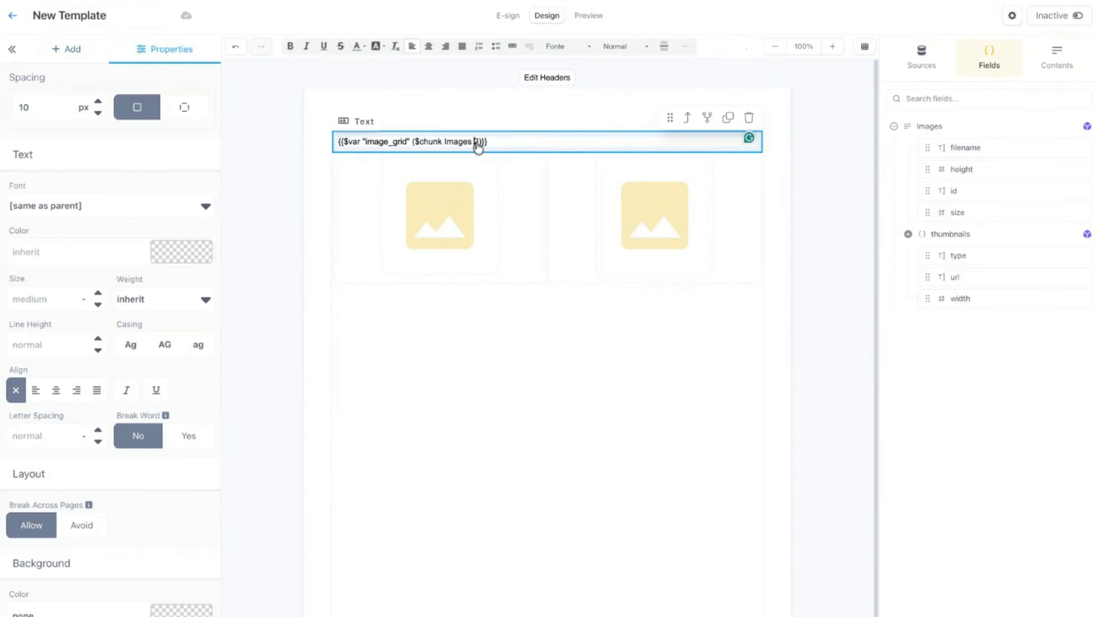
{"action": "left_click_drag", "start_coordinate": [480, 146], "coordinate": [477, 147]}
{"action": "type", "text": "3"}
Duplicate the second image column to make a third, and replace the row with a duplicate of itself that has even column widths.
{"action": "left_click", "coordinate": [743, 211]}
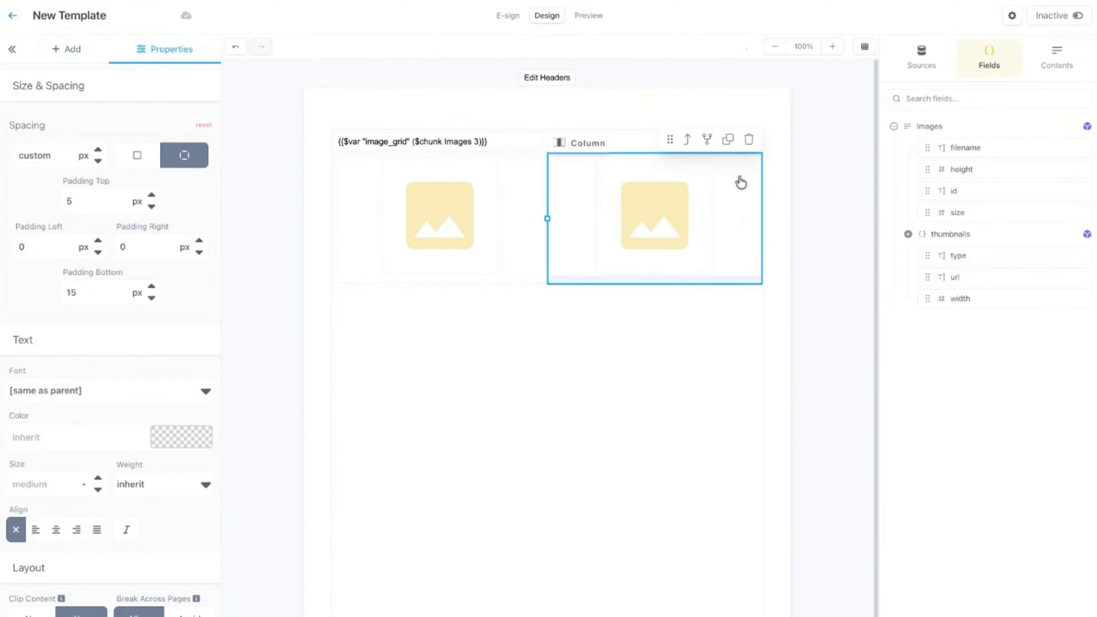
{"action": "left_click", "coordinate": [728, 140]}
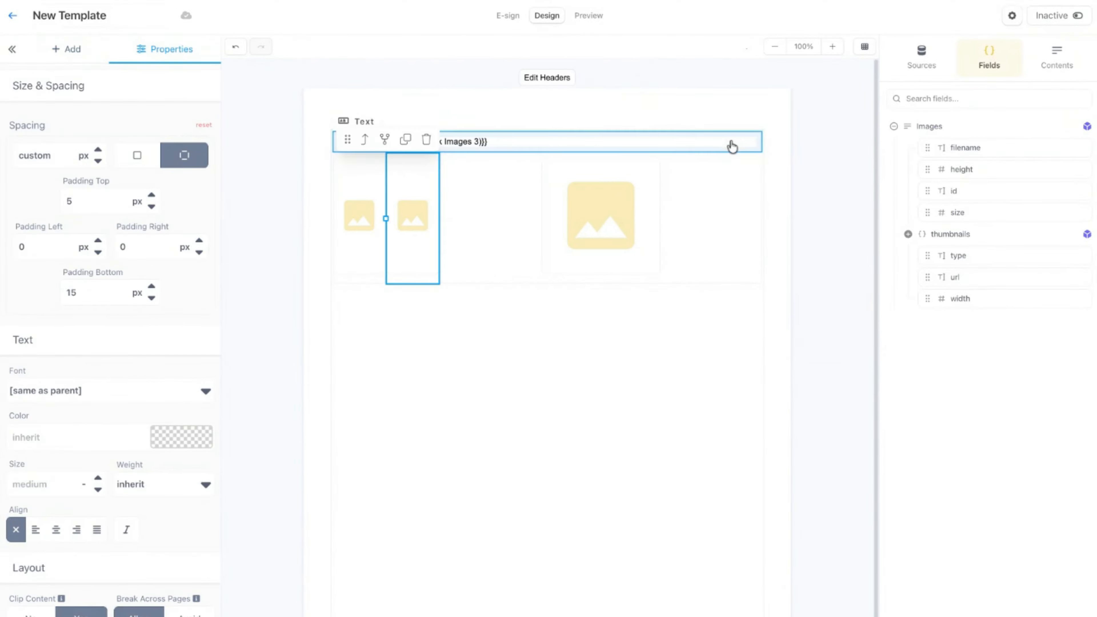
{"action": "left_click", "coordinate": [365, 140]}
{"action": "left_click", "coordinate": [730, 140]}
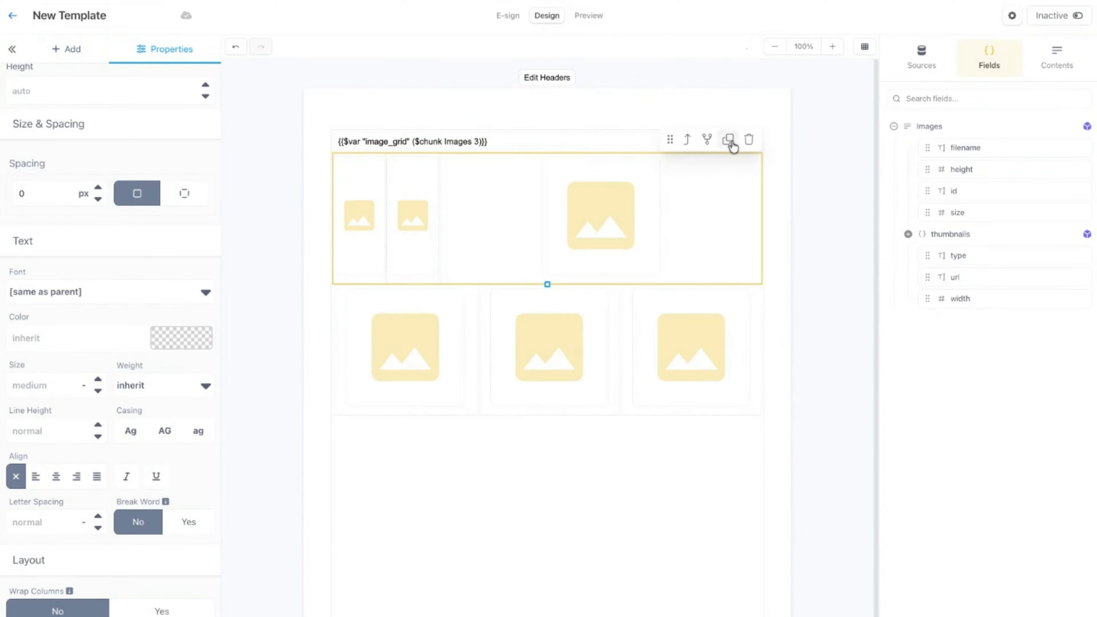
{"action": "left_click", "coordinate": [749, 140]}
Check the field names of the three images and set the third image's field name to this.2.url.
{"action": "left_click", "coordinate": [703, 214]}
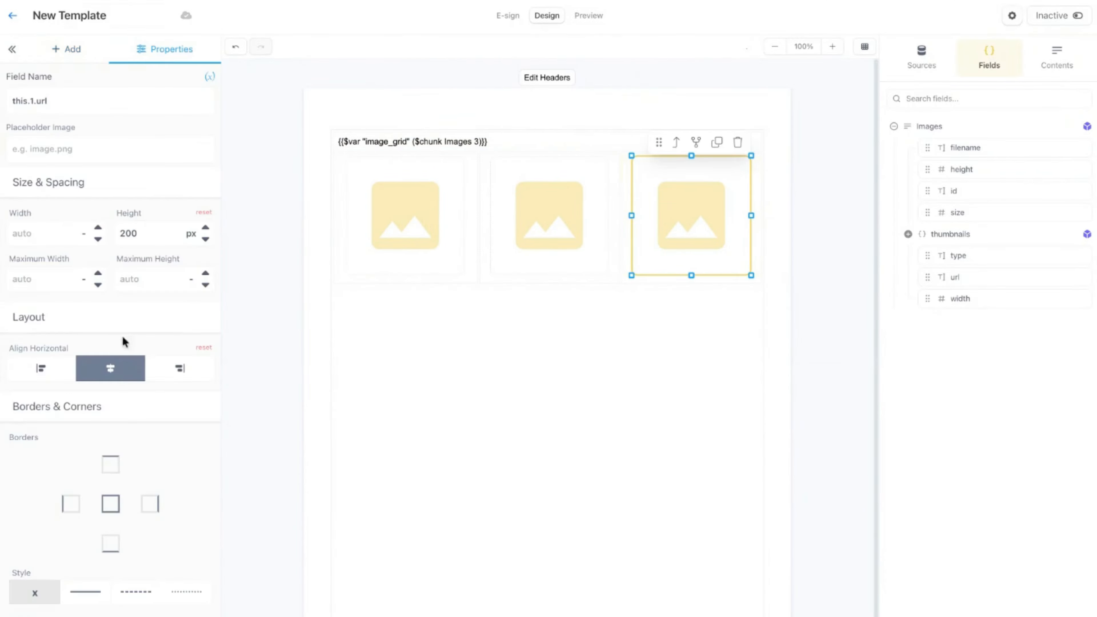
{"action": "scroll", "coordinate": [81, 286], "scroll_direction": "up", "scroll_amount": 3}
{"action": "left_click", "coordinate": [399, 218]}
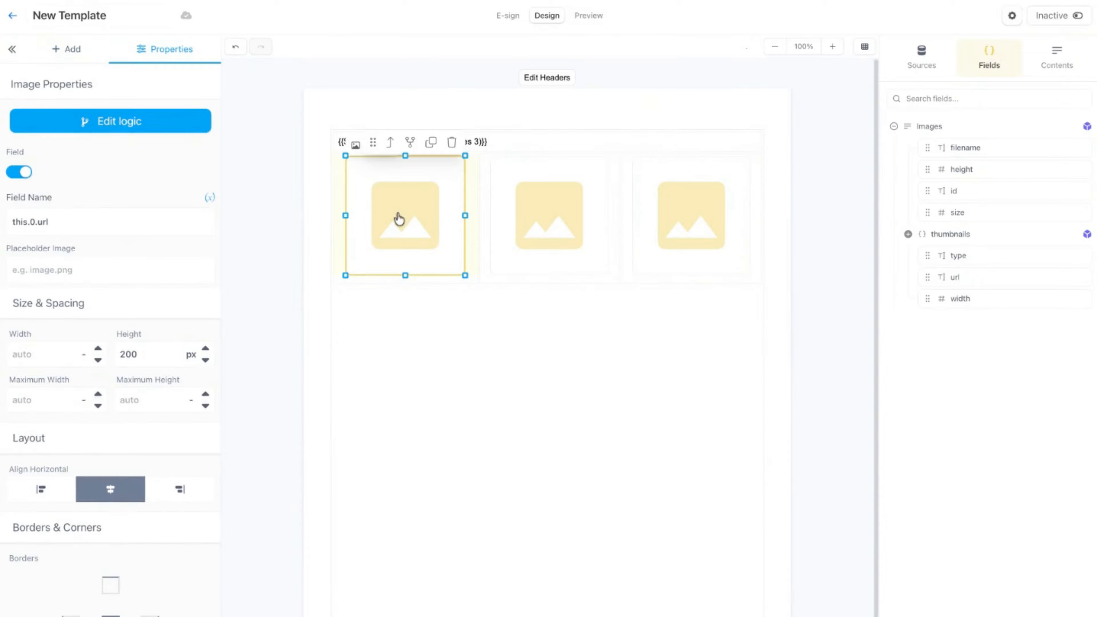
{"action": "left_click", "coordinate": [558, 211]}
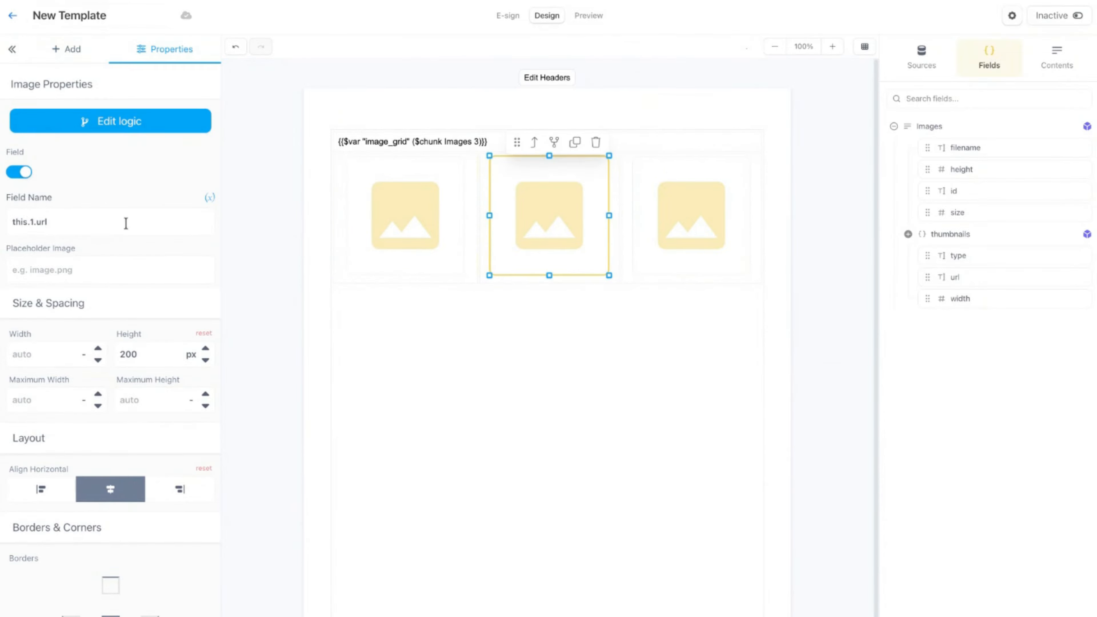
{"action": "left_click", "coordinate": [688, 223]}
{"action": "left_click", "coordinate": [42, 222]}
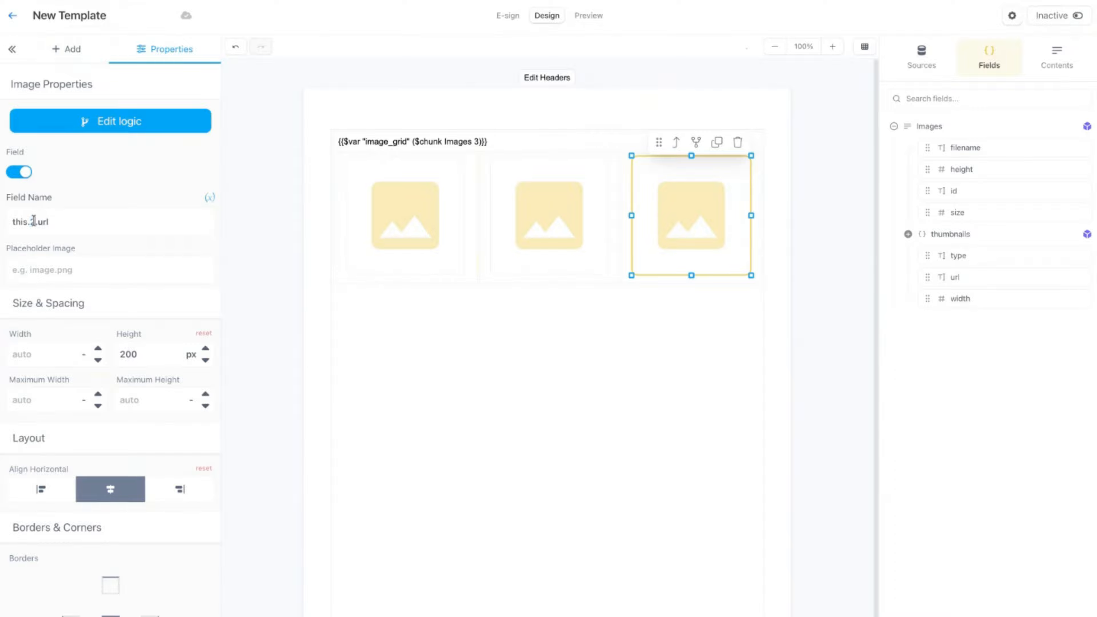
{"action": "left_click", "coordinate": [461, 109]}
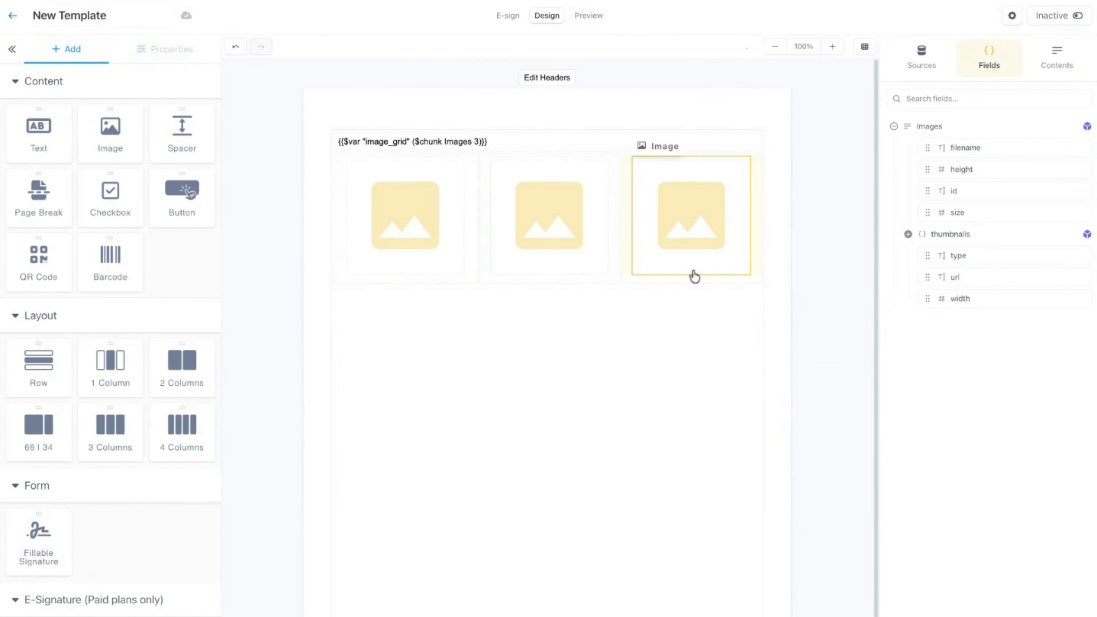
Preview the three-column grid with the Item 4 record, and return to the design.
{"action": "left_click", "coordinate": [589, 17]}
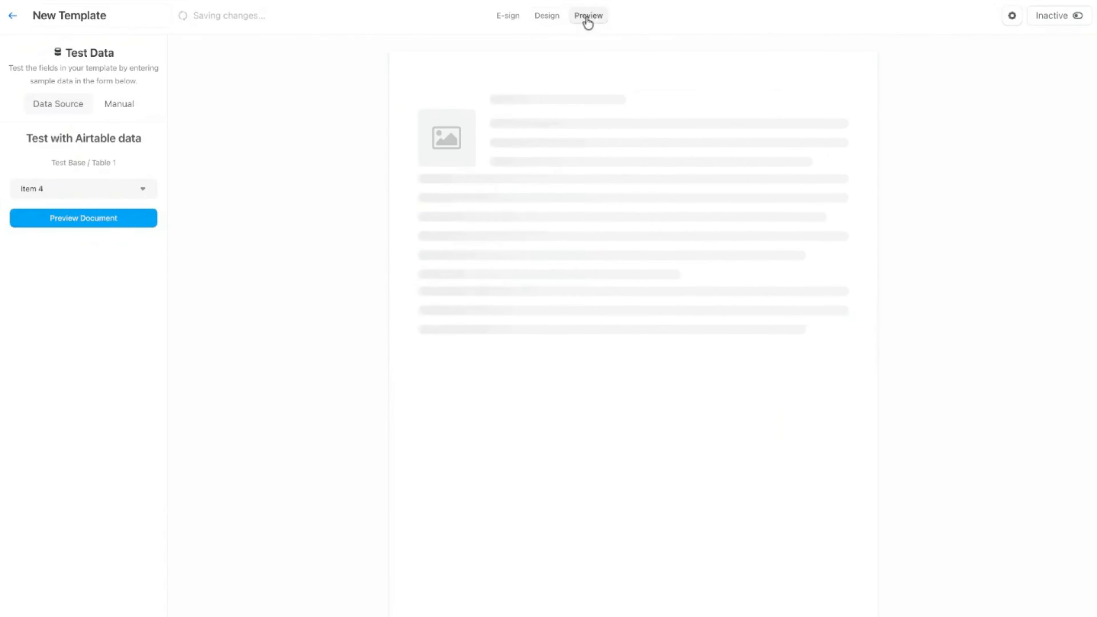
{"action": "left_click", "coordinate": [95, 223]}
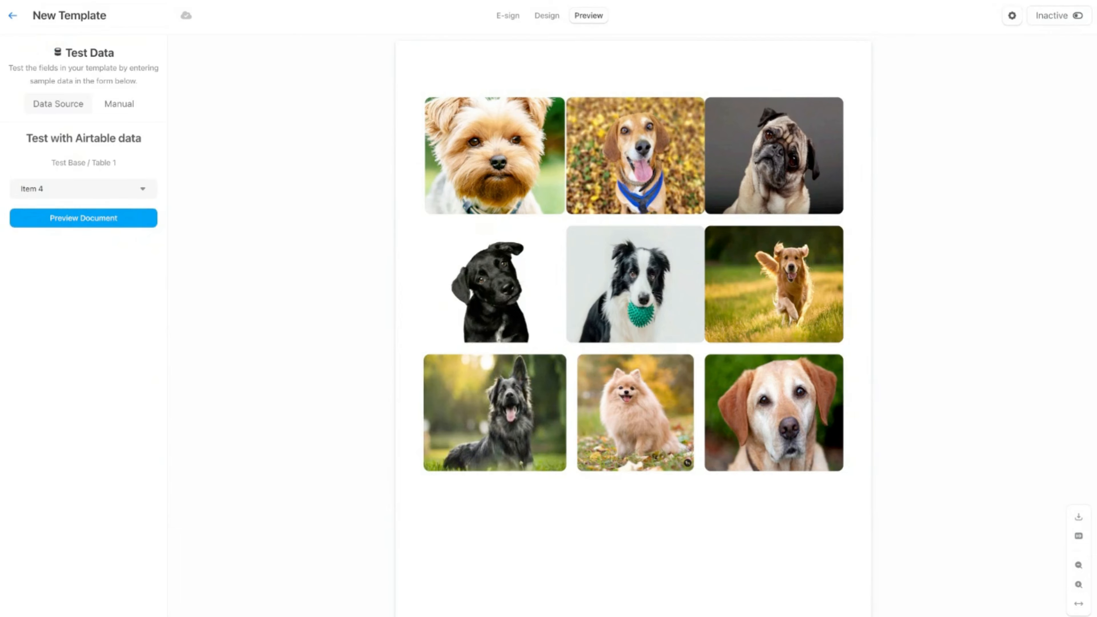
{"action": "left_click", "coordinate": [549, 16]}
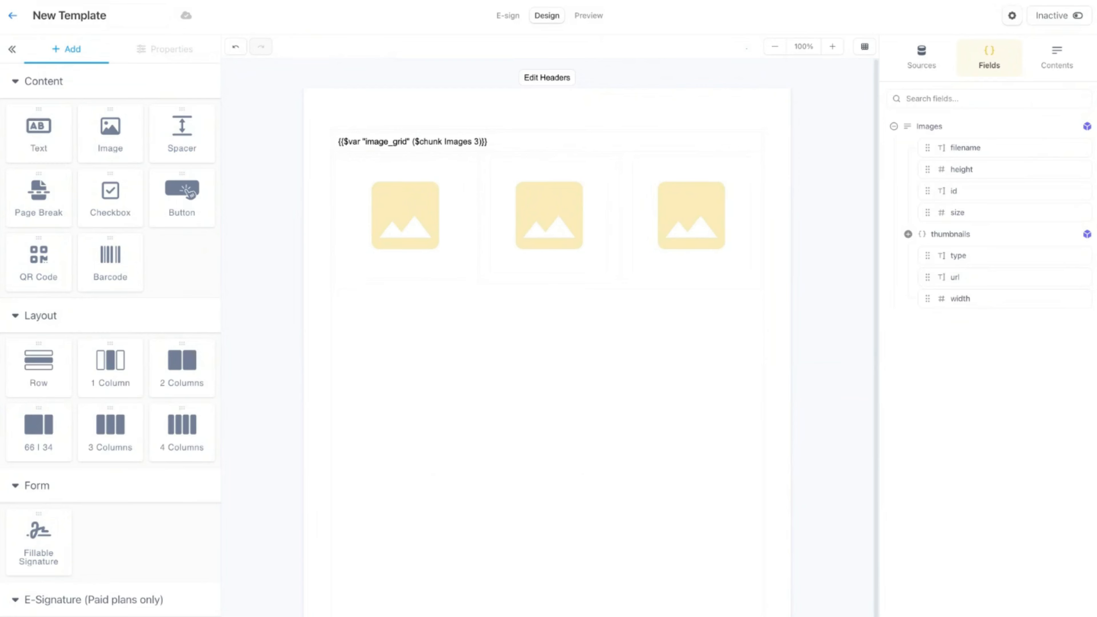
Try adding a text block beneath the first image in its column, and delete the block.
{"action": "left_click", "coordinate": [433, 242]}
{"action": "left_click", "coordinate": [52, 45]}
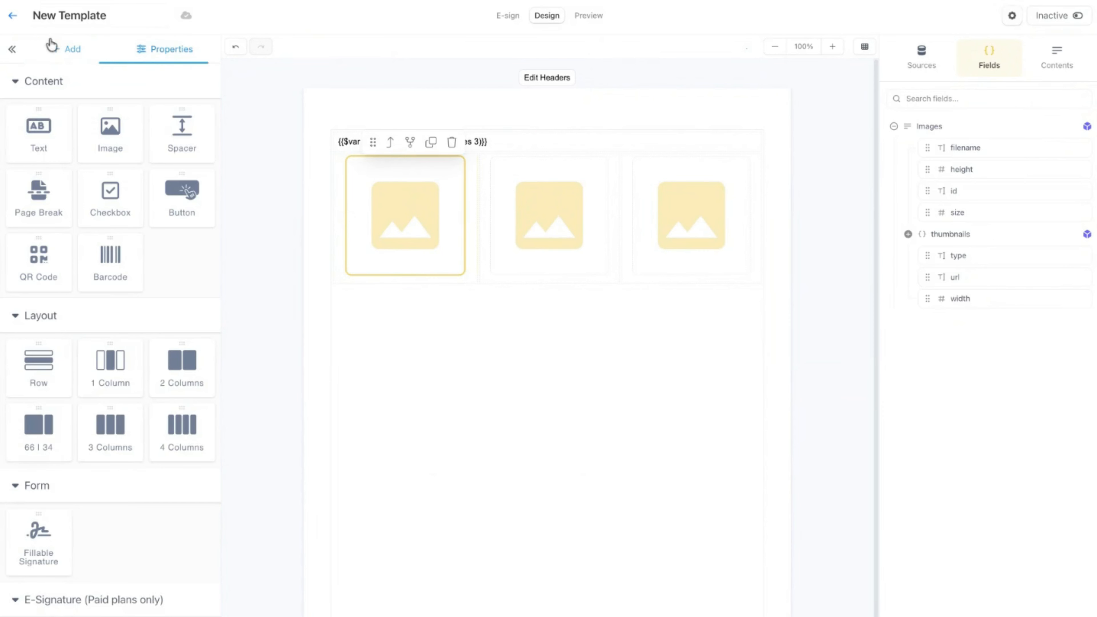
{"action": "left_click_drag", "start_coordinate": [31, 137], "coordinate": [397, 289]}
{"action": "double_click", "coordinate": [396, 294]}
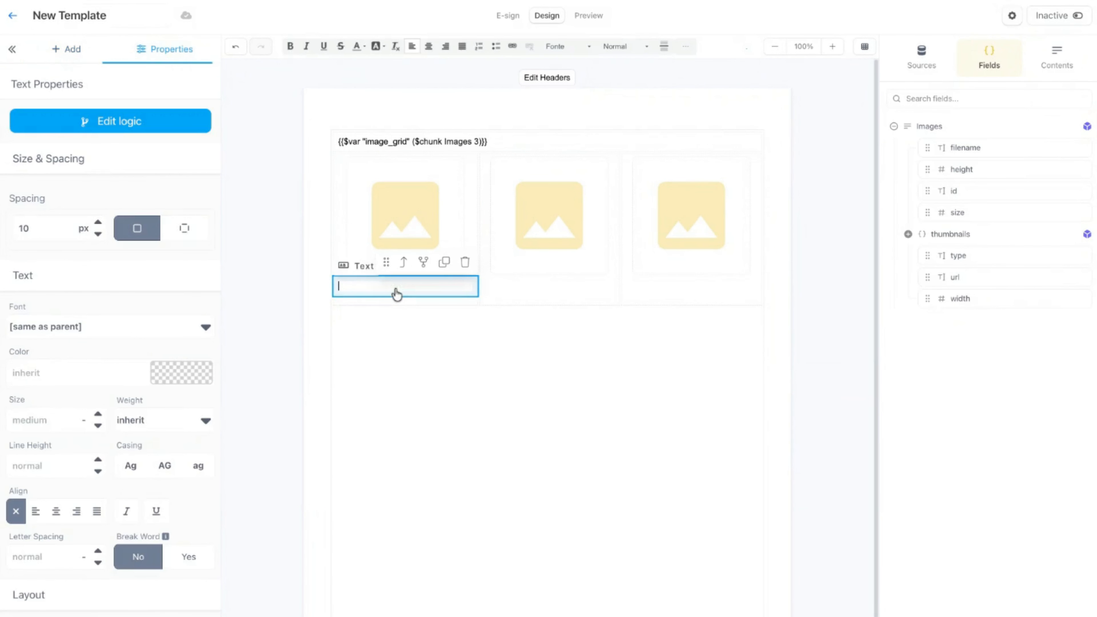
{"action": "left_click", "coordinate": [394, 374]}
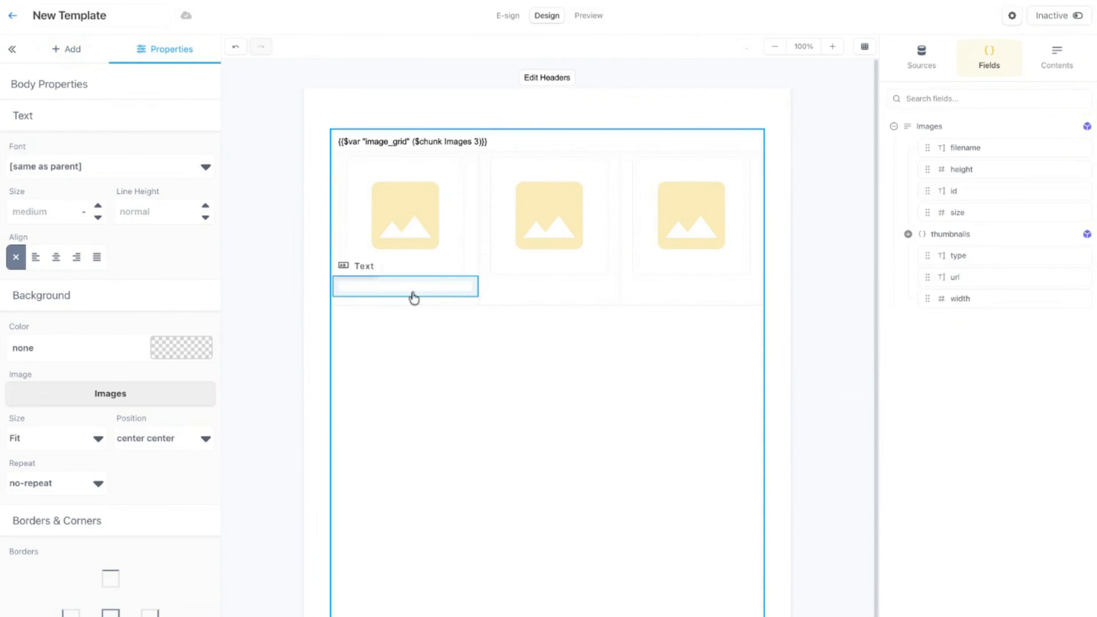
{"action": "left_click", "coordinate": [424, 291]}
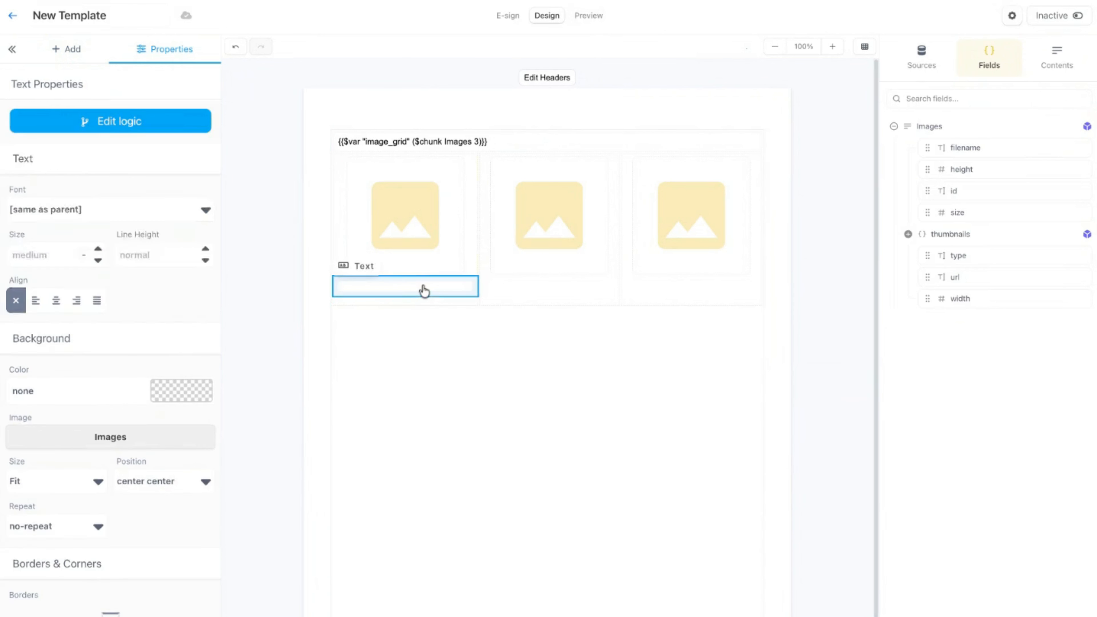
{"action": "left_click", "coordinate": [463, 262]}
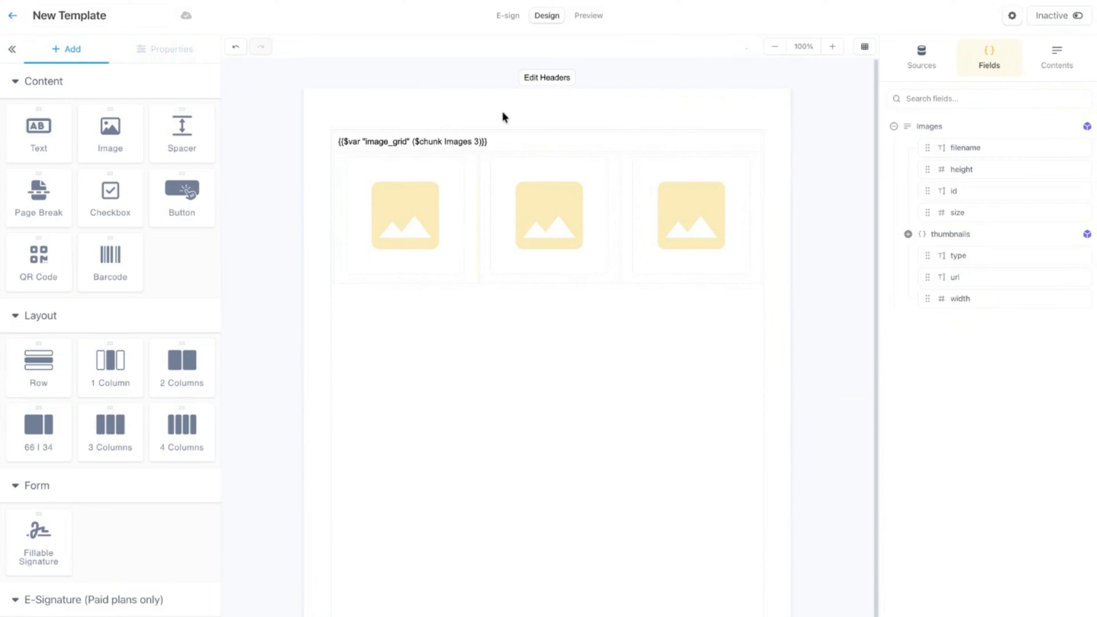